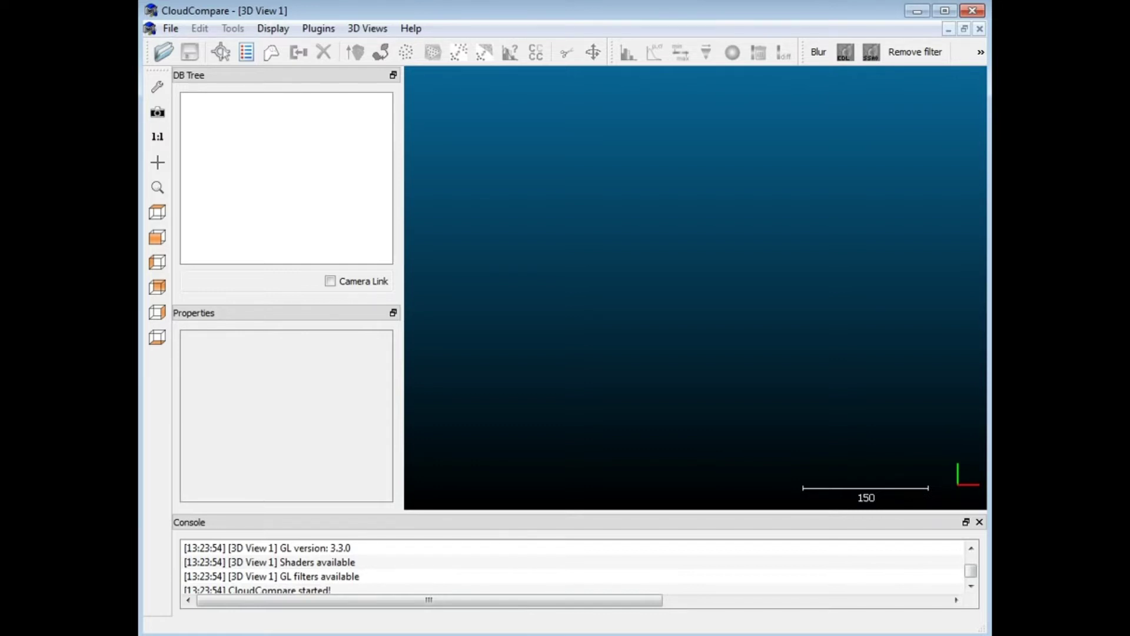
left_click(396, 560)
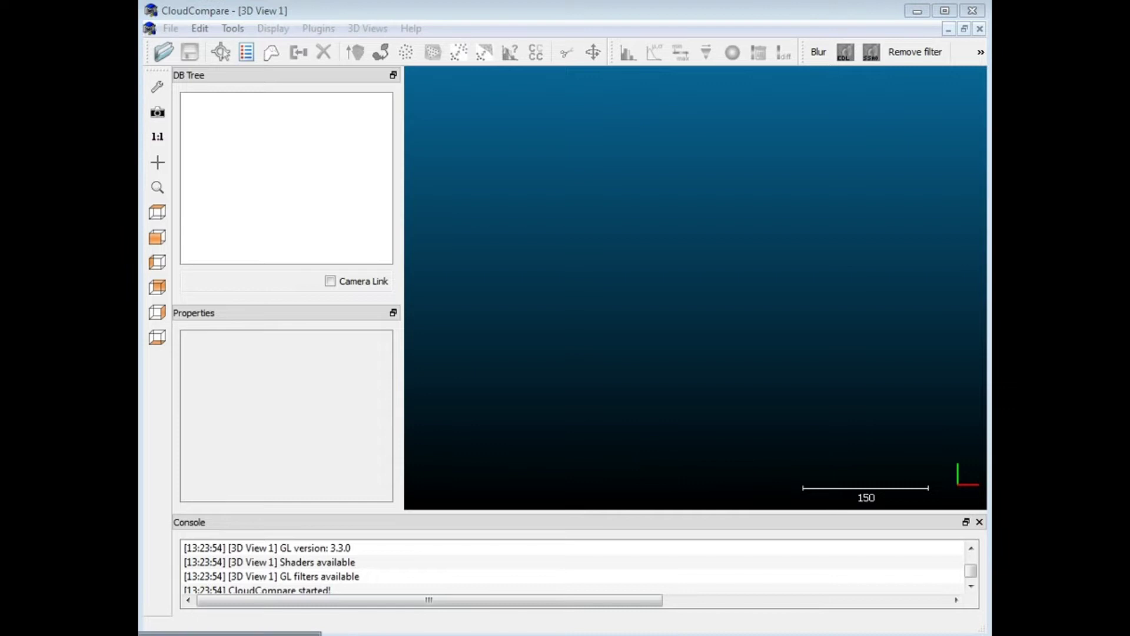
key("alt+Tab")
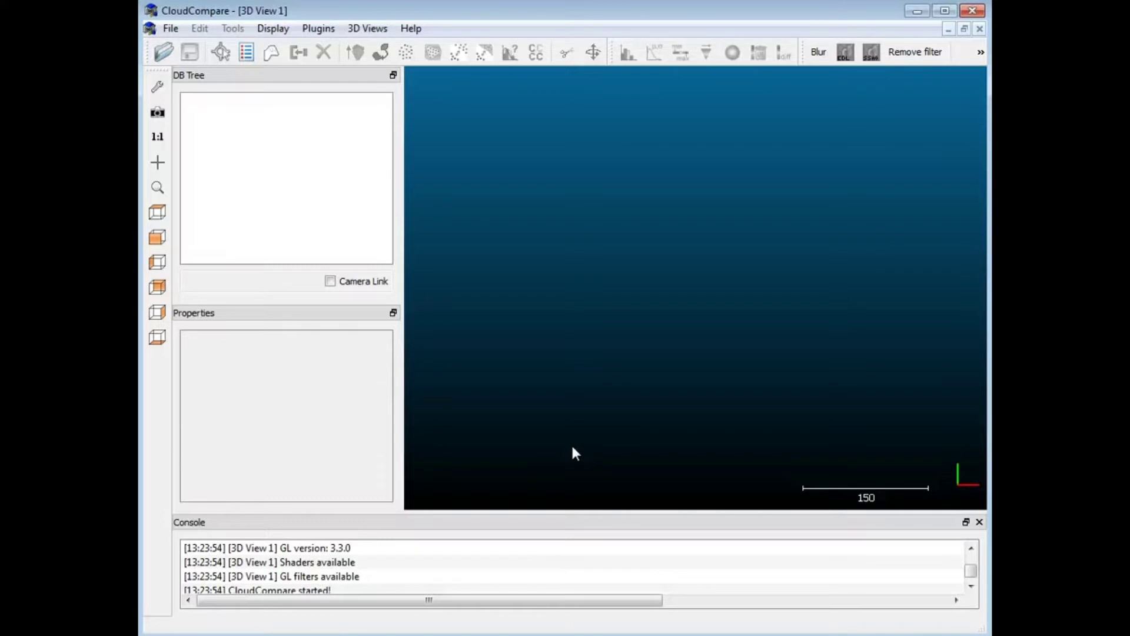
- Open CloudCompareGarden1.pts and CloudCompareGarden2.pts together, importing each with the proposed X, Y, Z, Scalar, Red, Green and Blue column assignments
left_click(170, 28)
left_click(197, 47)
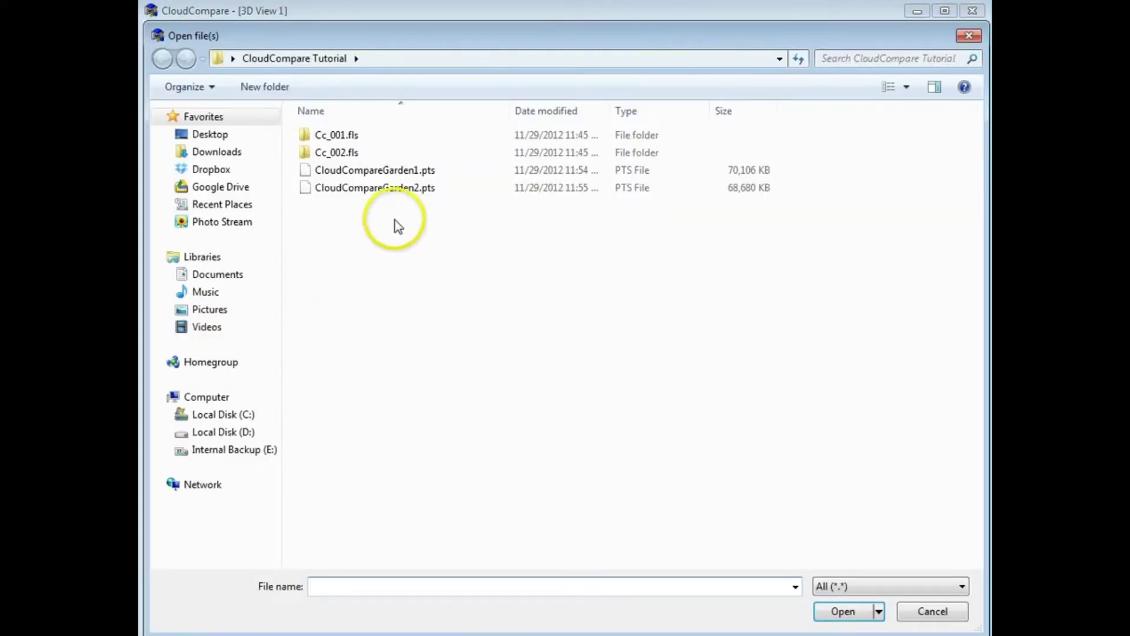
left_click(368, 174)
left_click(371, 190)
left_click(369, 173)
left_click(373, 187, "ctrl")
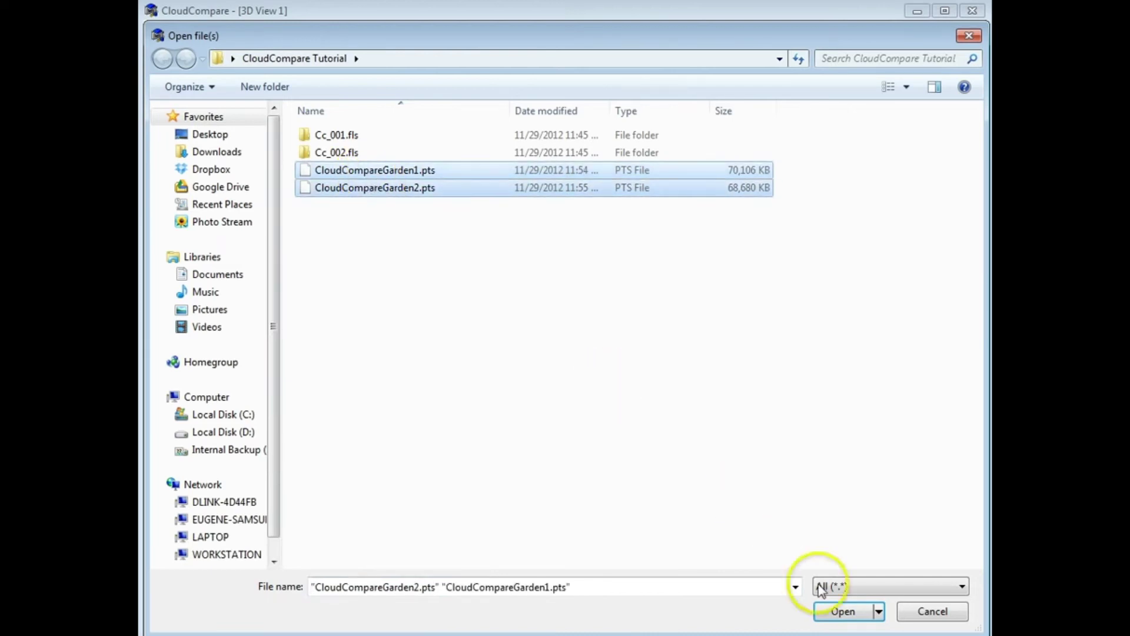
left_click(841, 610)
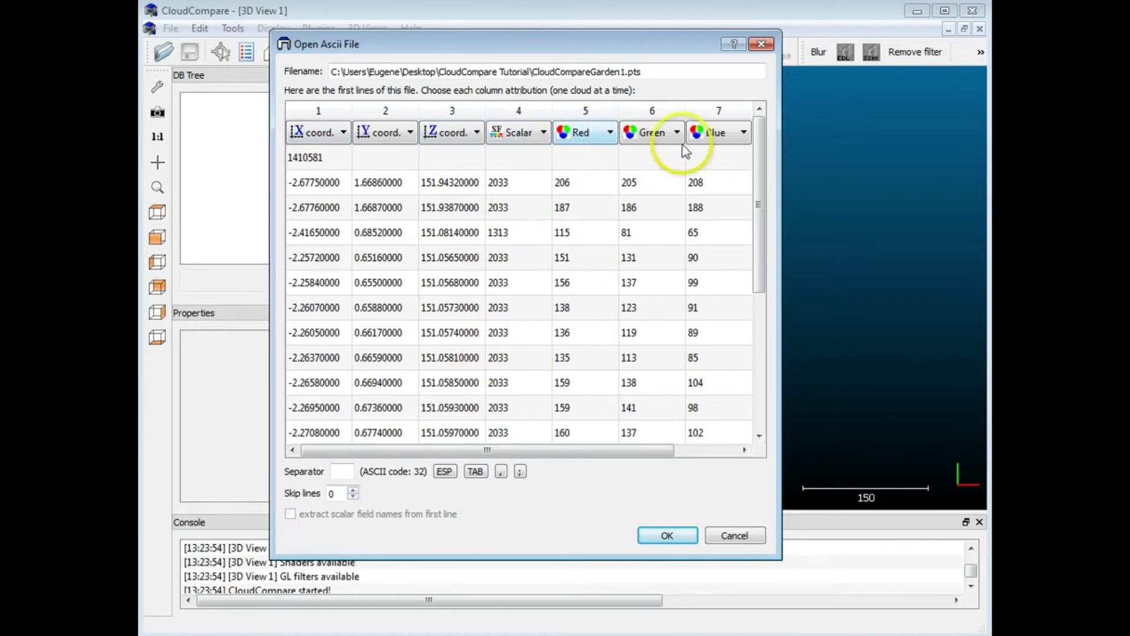
left_click(665, 537)
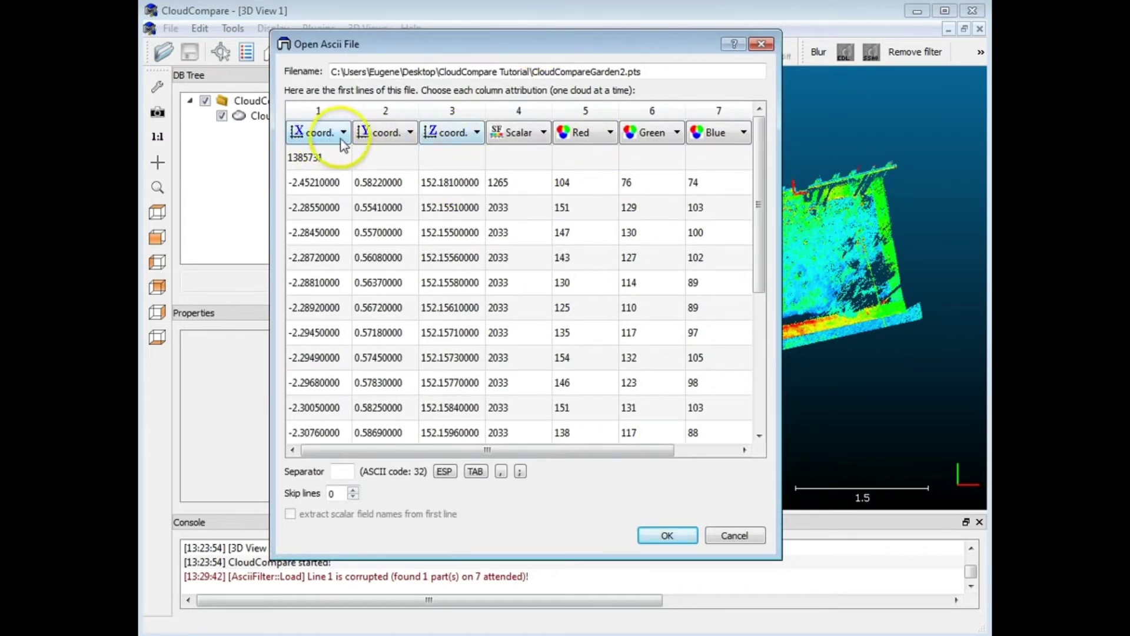
left_click(688, 537)
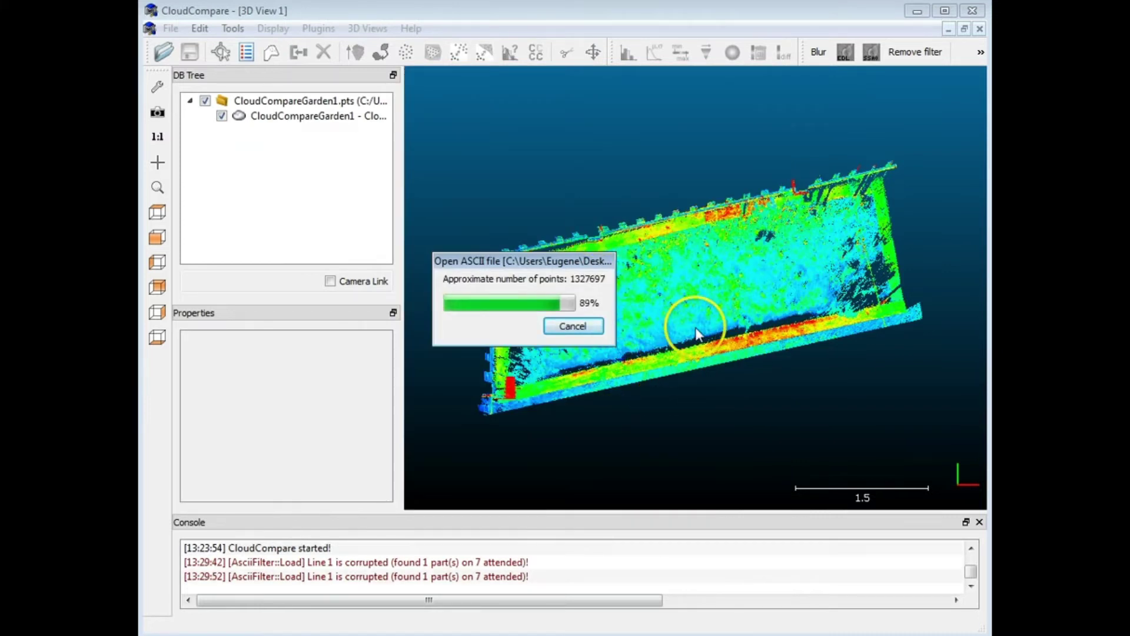
- Set the current scalar field of the CloudCompareGarden1 cloud to none to show its RGB colors
left_click_drag(708, 305, 676, 297)
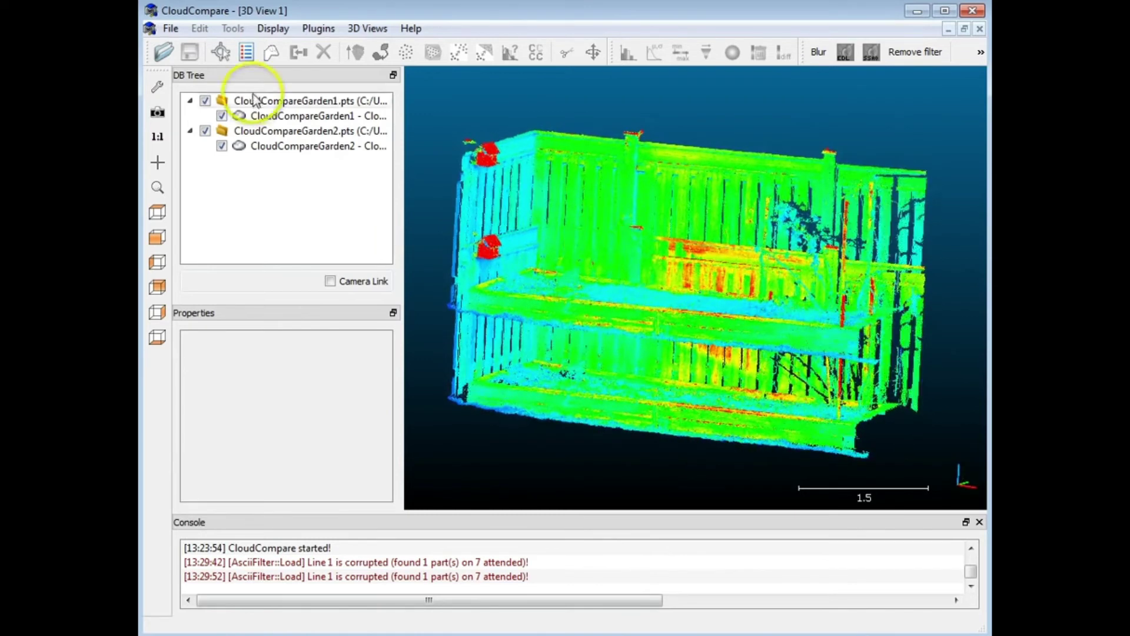
left_click(283, 118)
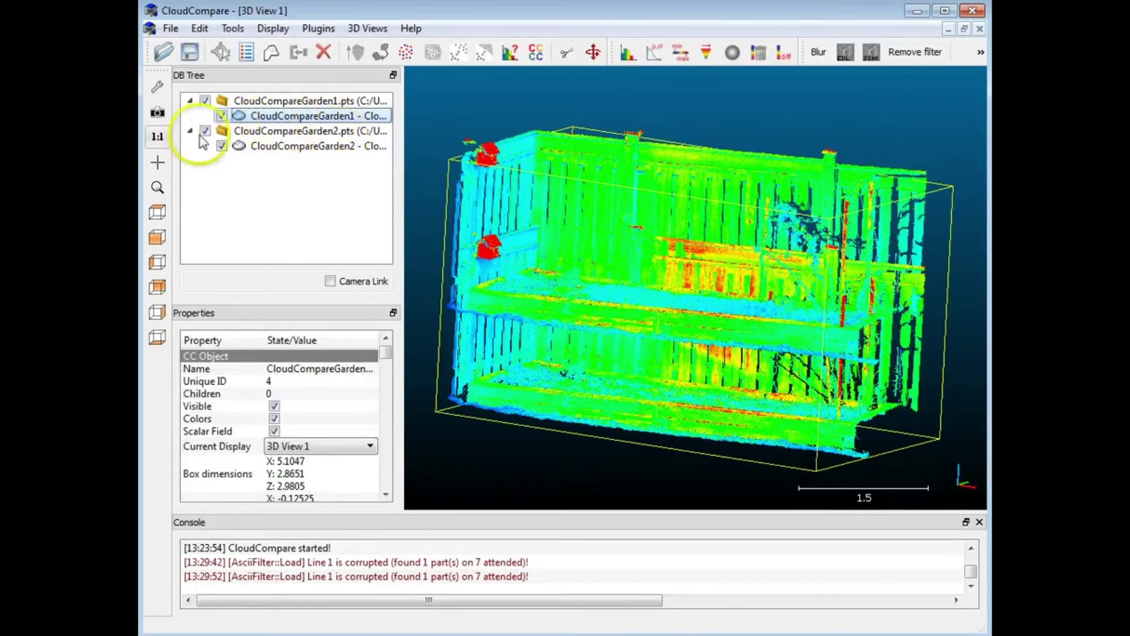
left_click_drag(385, 353, 391, 416)
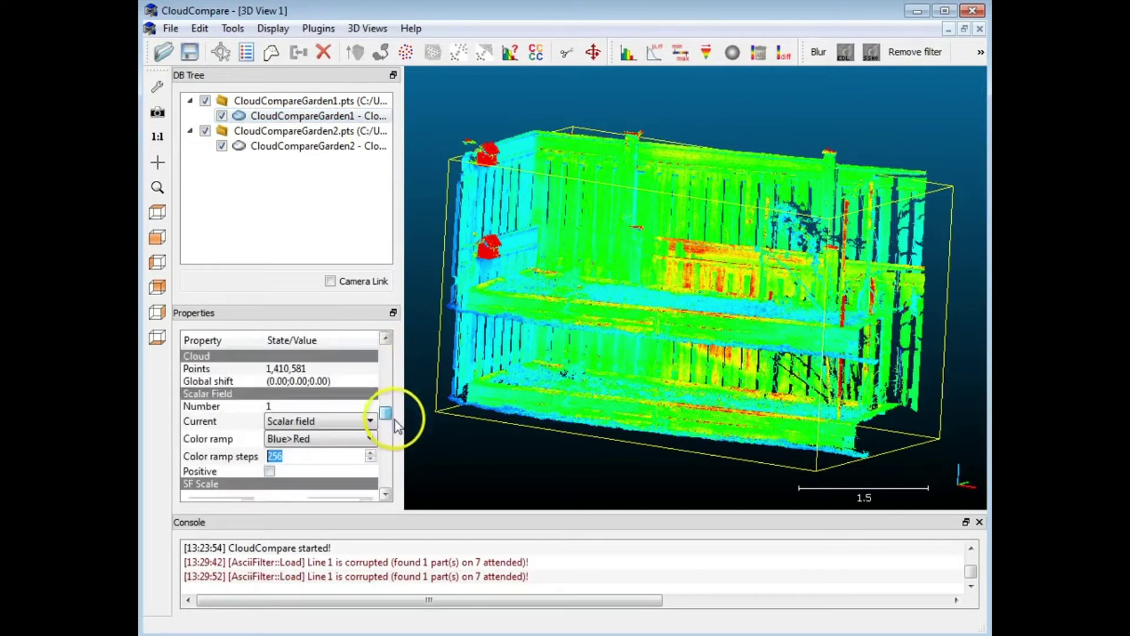
left_click(312, 408)
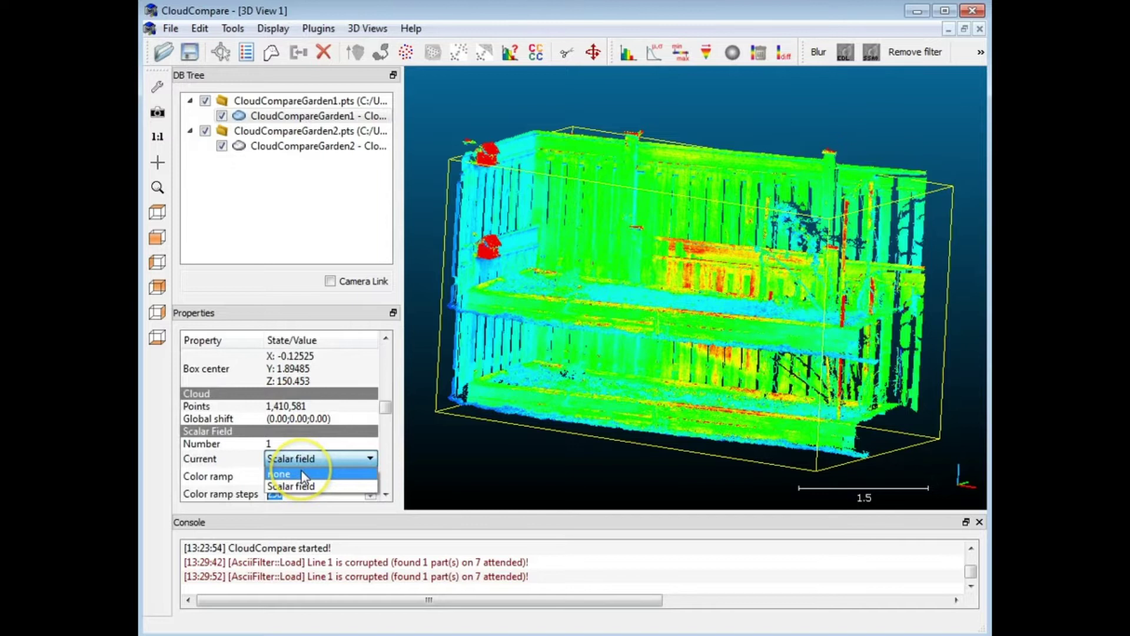
left_click(303, 474)
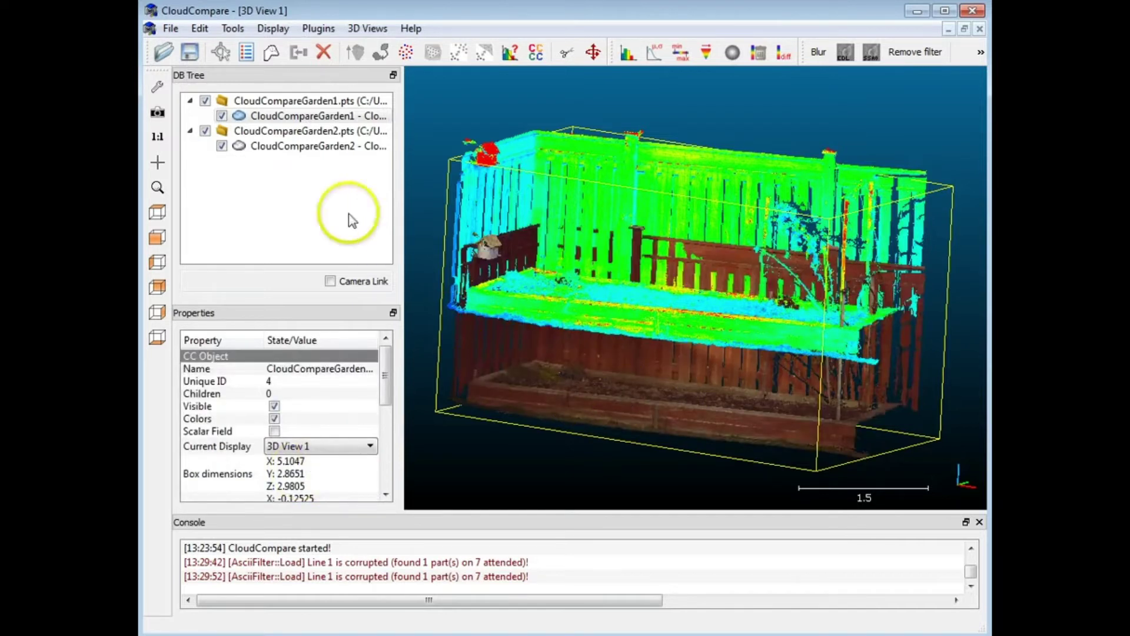
- Set the current scalar field of the CloudCompareGarden2 cloud to none to show its RGB colors
left_click(293, 145)
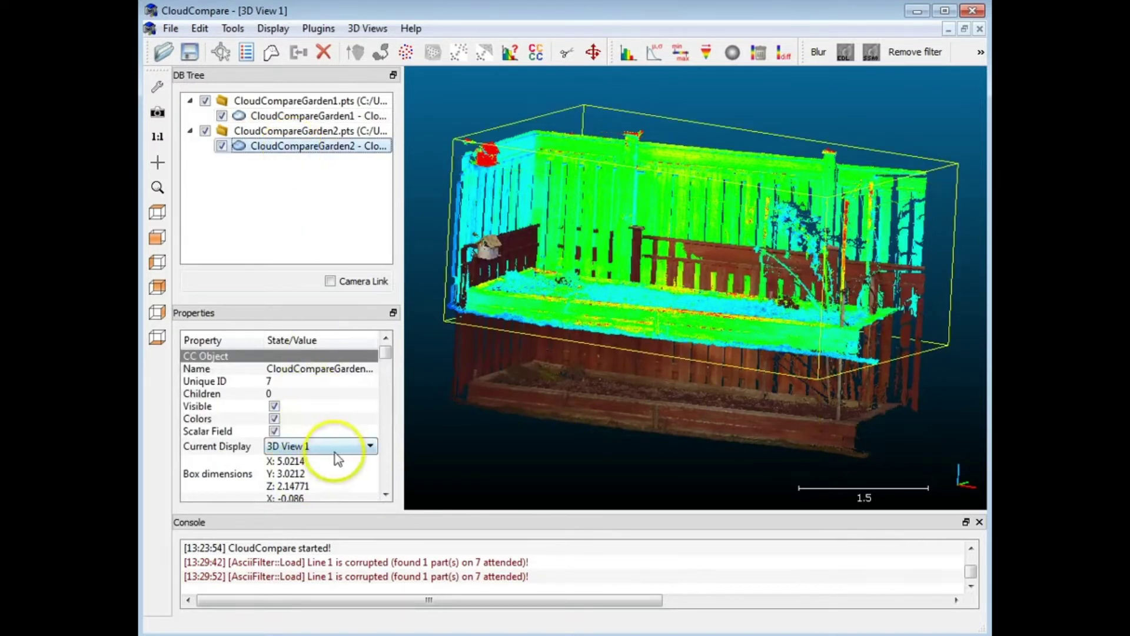
left_click_drag(386, 353, 398, 430)
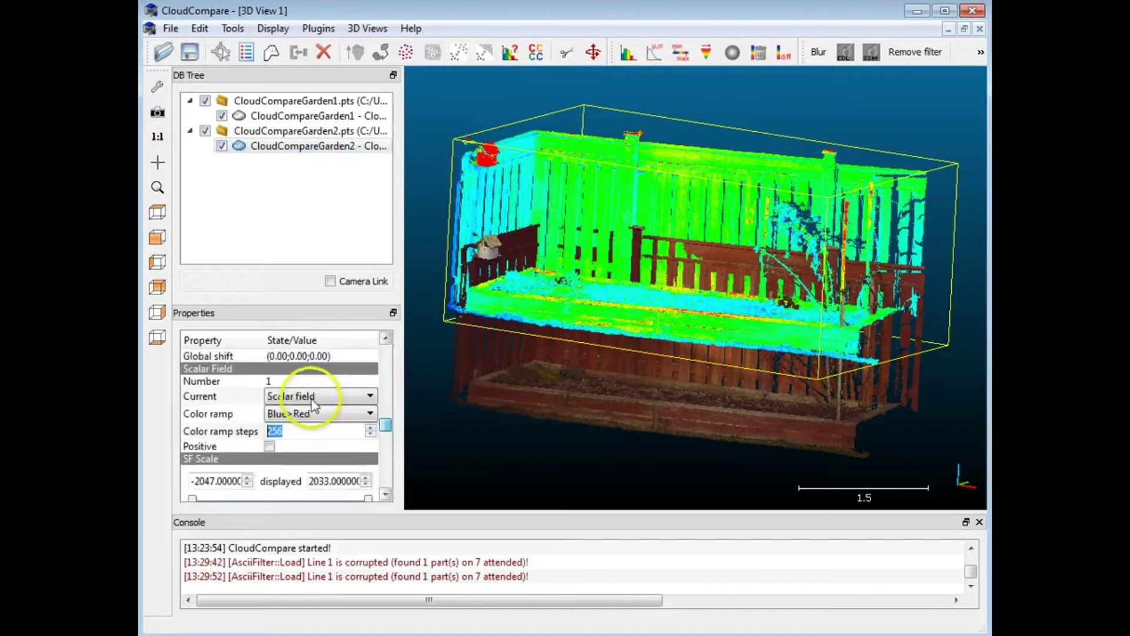
scroll(295, 412, "up", 1)
left_click(305, 458)
left_click(306, 474)
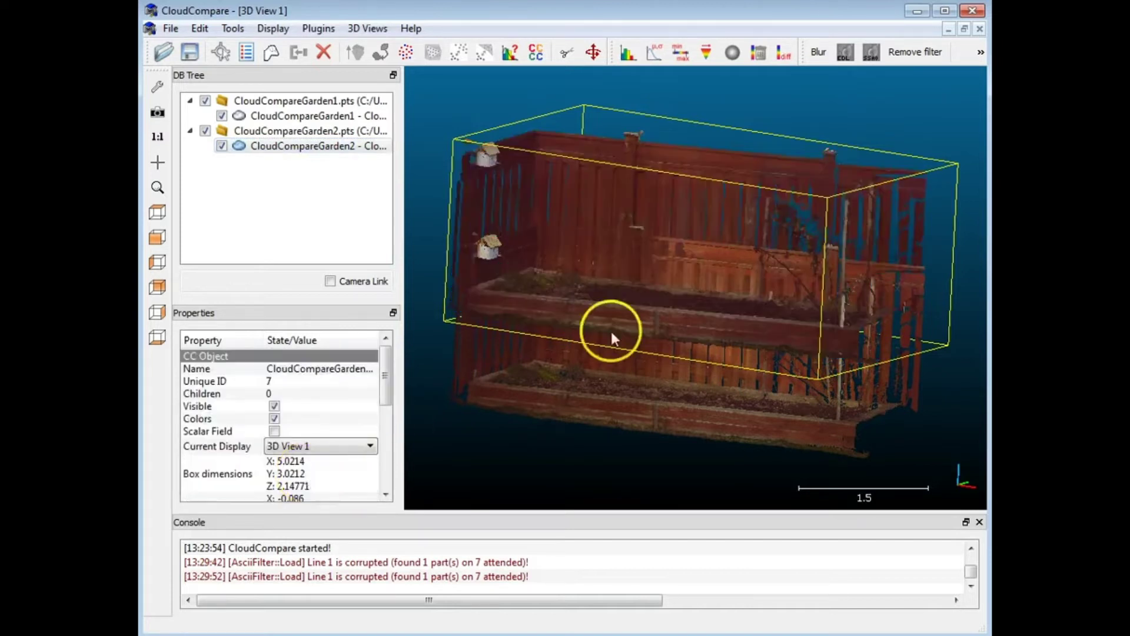
- Hide the CloudCompareGarden1 cloud and examine the soil surface of CloudCompareGarden2 up close
left_click_drag(612, 299, 761, 411)
left_click(222, 115)
scroll(655, 322, "down", 2)
scroll(673, 313, "up", 10)
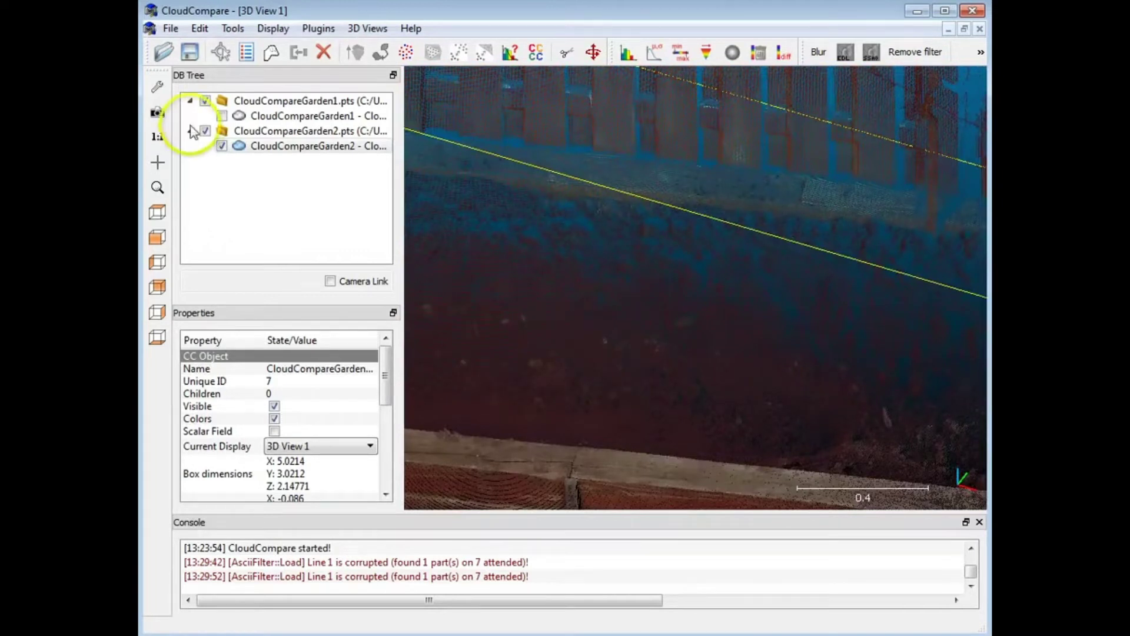
- Swap the visible cloud to CloudCompareGarden1 alone and examine its garden bed up close
left_click(221, 145)
left_click(222, 115)
left_click_drag(696, 362, 627, 240)
scroll(678, 381, "up", 5)
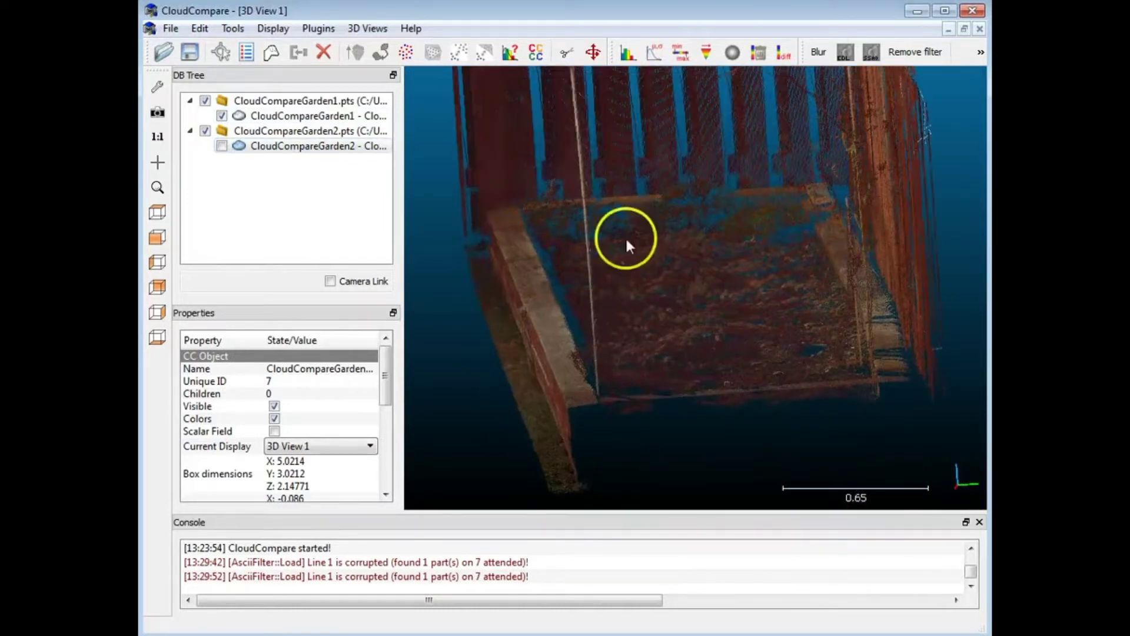
- Swap the visible cloud back to CloudCompareGarden2 alone, inspect the whole garden and clear the selection
left_click(221, 146)
left_click(221, 116)
left_click_drag(696, 189, 637, 303)
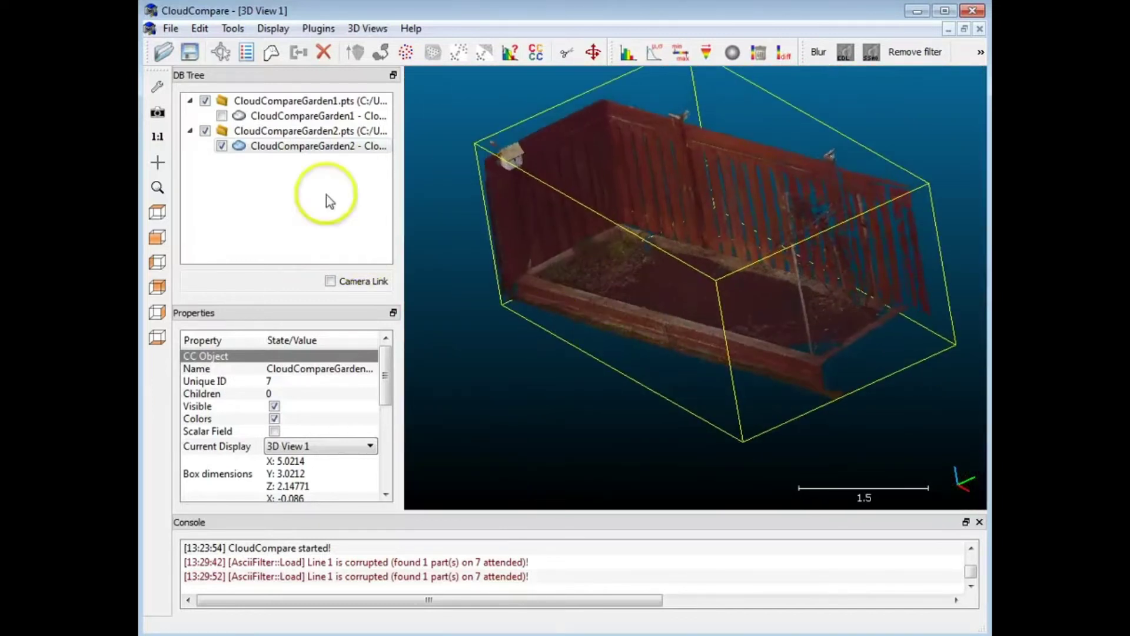
left_click(304, 189)
- Display CloudCompareGarden1 together with CloudCompareGarden2 and examine the offset between the two clouds from several angles
left_click(223, 118)
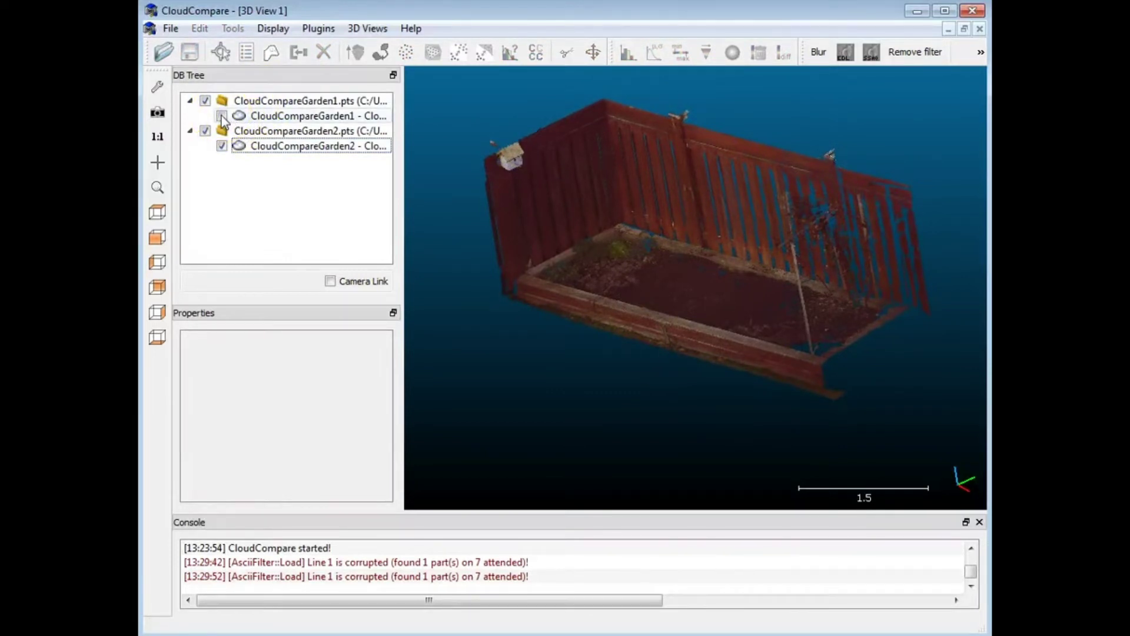
left_click_drag(524, 245, 686, 277)
left_click(223, 117)
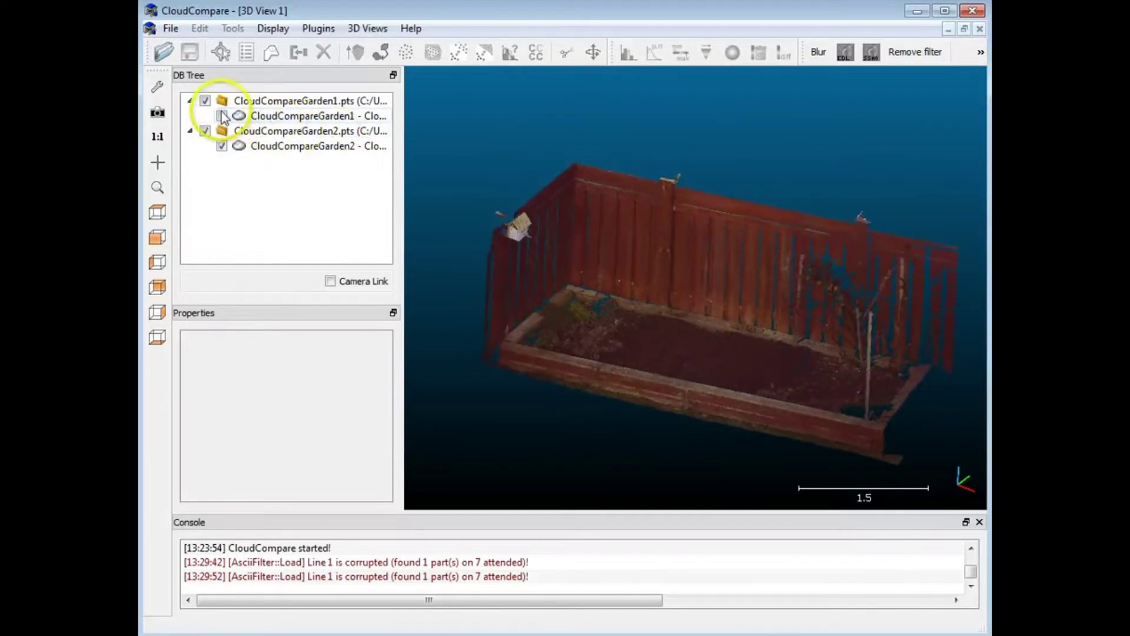
right_click_drag(731, 361, 741, 333)
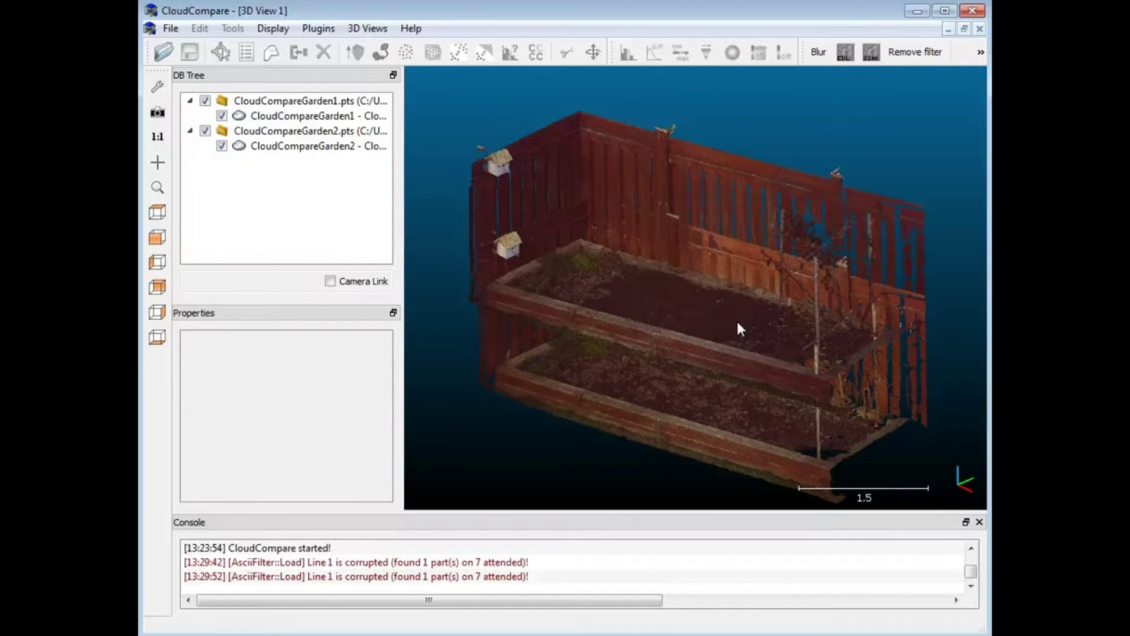
left_click_drag(694, 353, 767, 324)
left_click_drag(852, 320, 777, 329)
left_click_drag(711, 416, 765, 353)
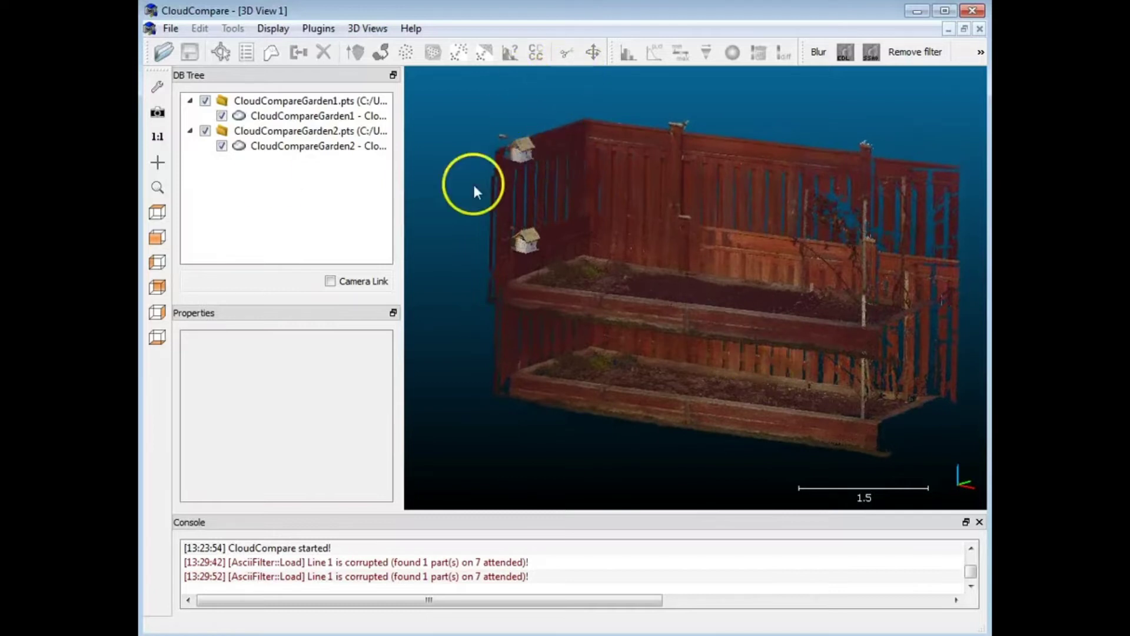
- Manually translate and rotate the CloudCompareGarden1 cloud up towards CloudCompareGarden2 for a rough alignment, and apply the transformation
left_click(253, 116)
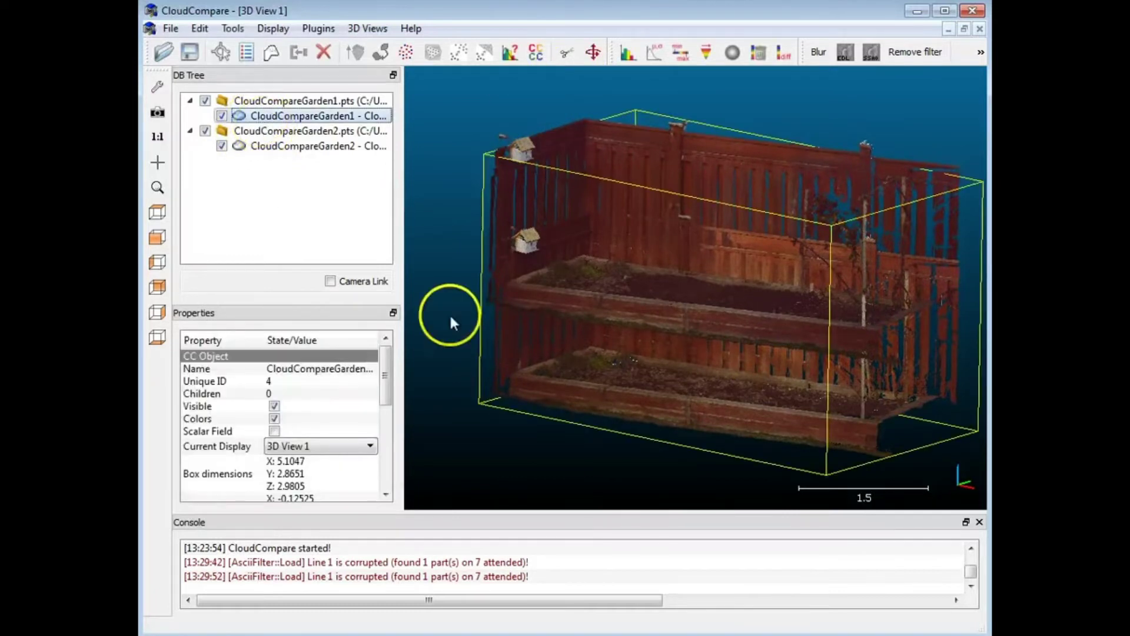
left_click(595, 56)
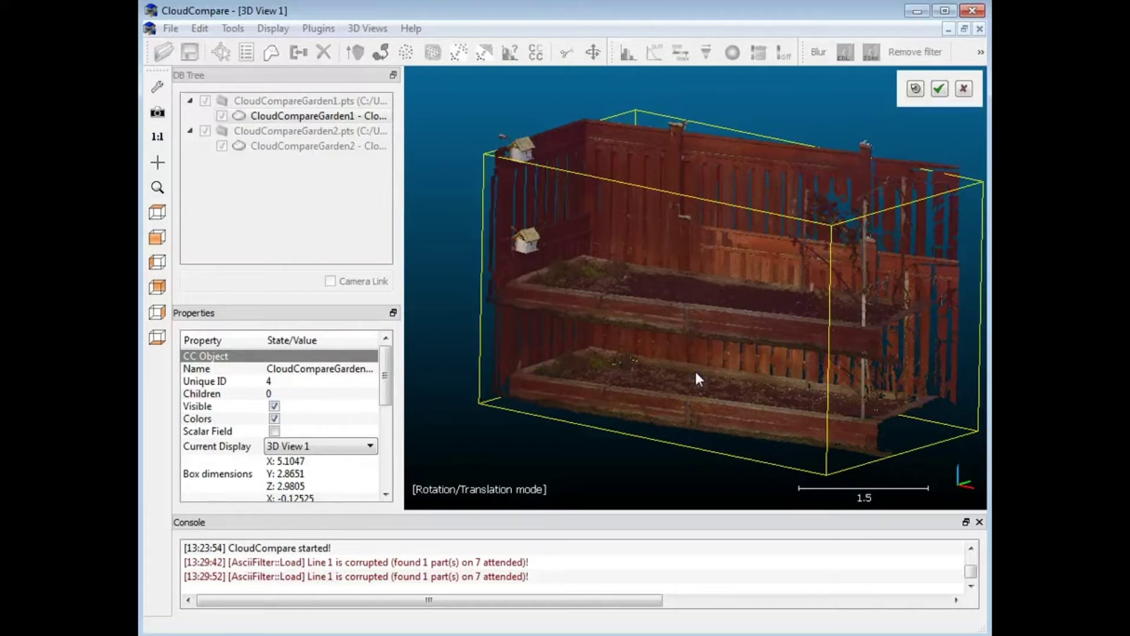
right_click_drag(701, 386, 709, 299)
left_click_drag(709, 299, 707, 327)
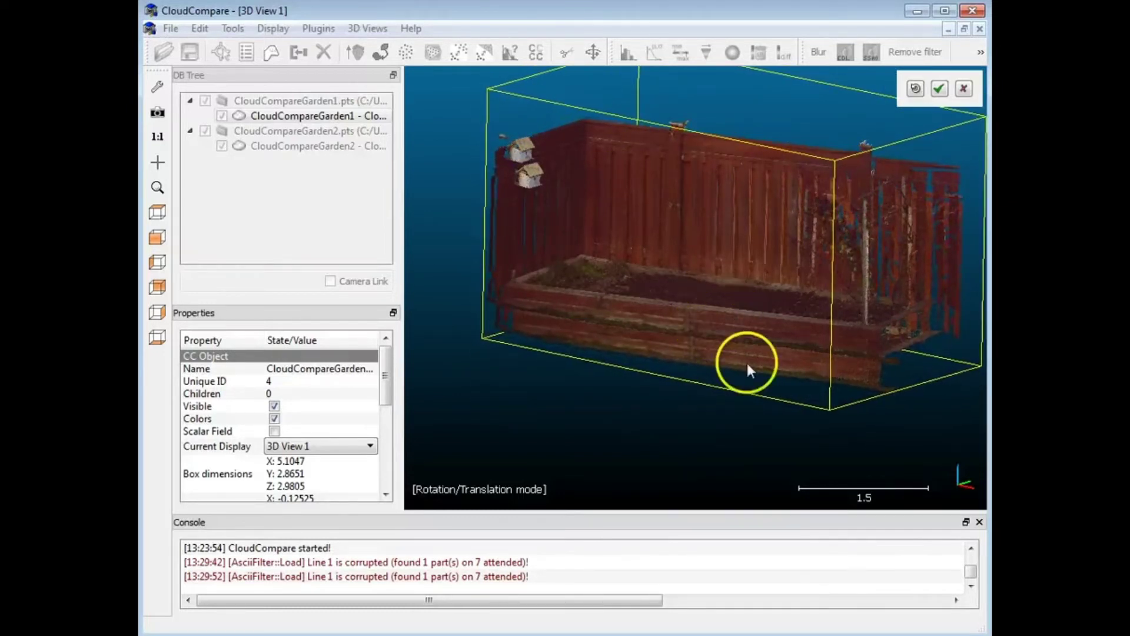
left_click_drag(699, 373, 727, 368)
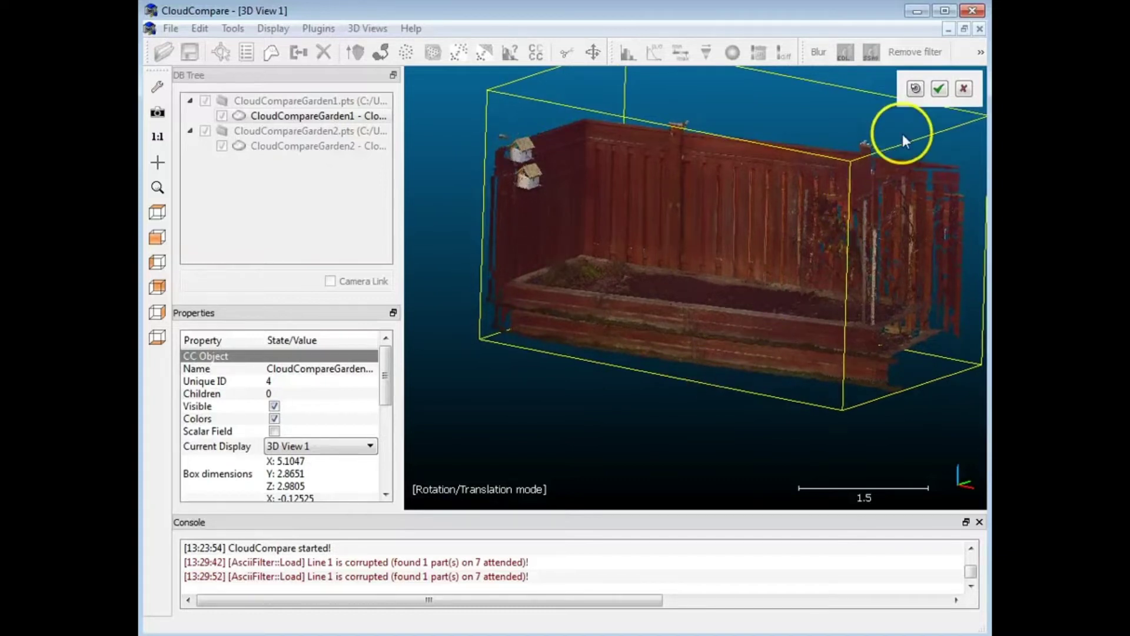
left_click(940, 90)
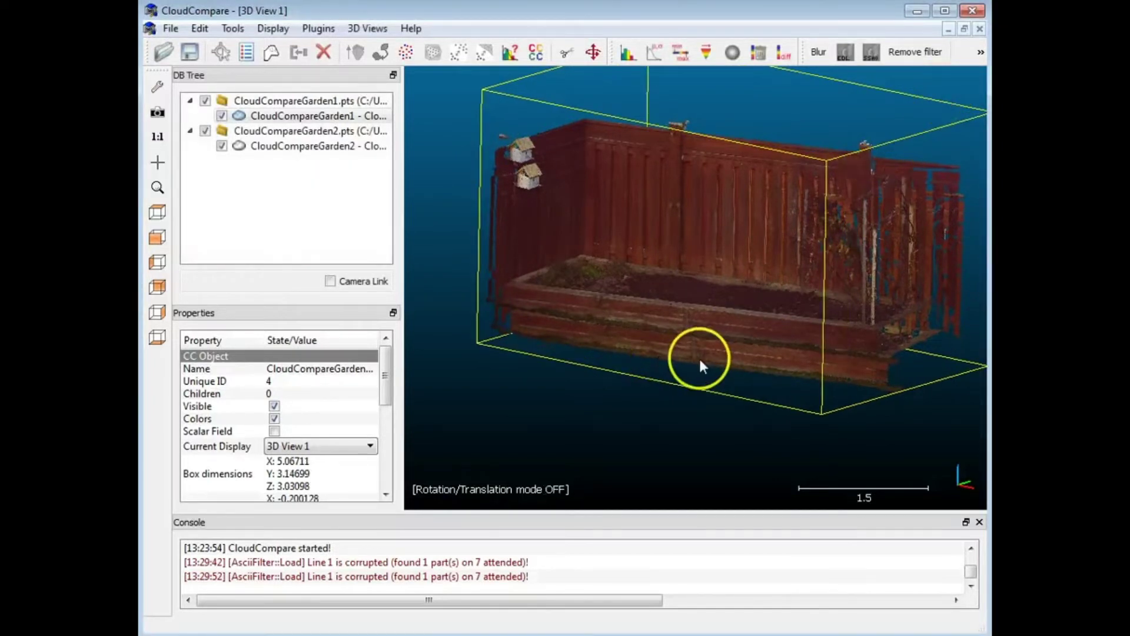
- Review the Apply transformation dialog for CloudCompareGarden1 with its 4x4 matrix format help, and close it without applying anything
right_click_drag(669, 422, 653, 451)
left_click_drag(698, 369, 661, 404)
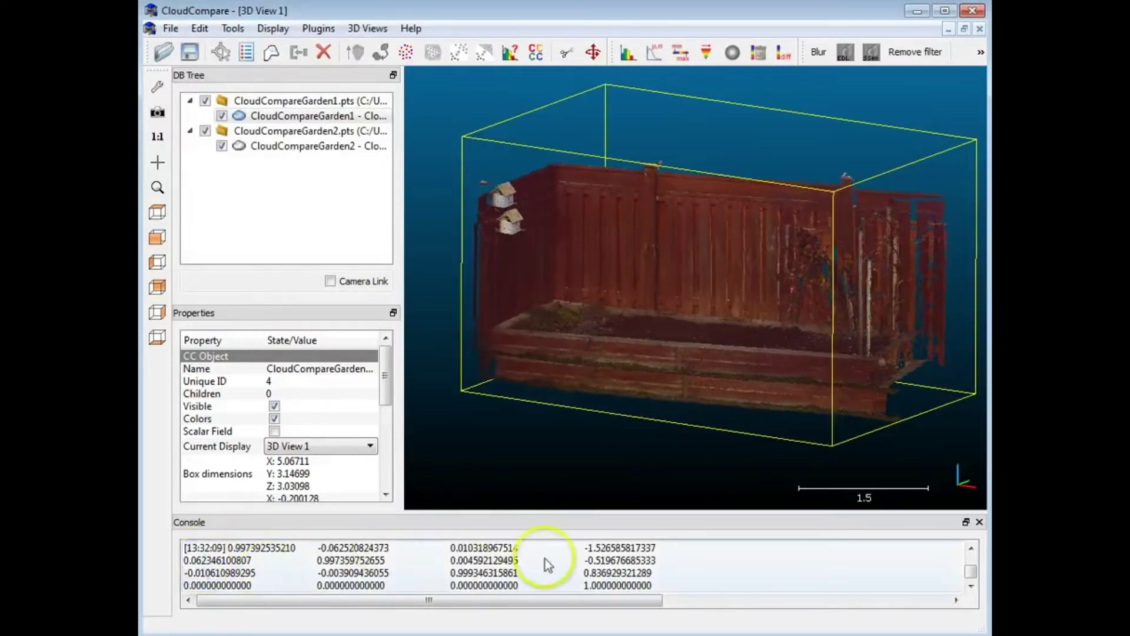
left_click(206, 31)
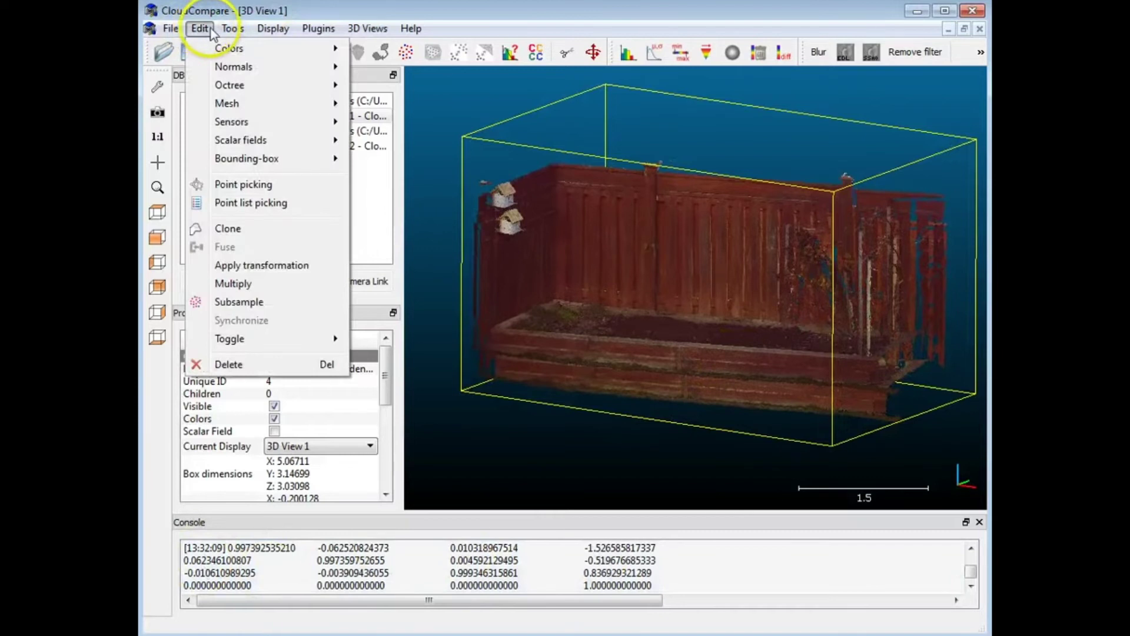
mouse_move(230, 34)
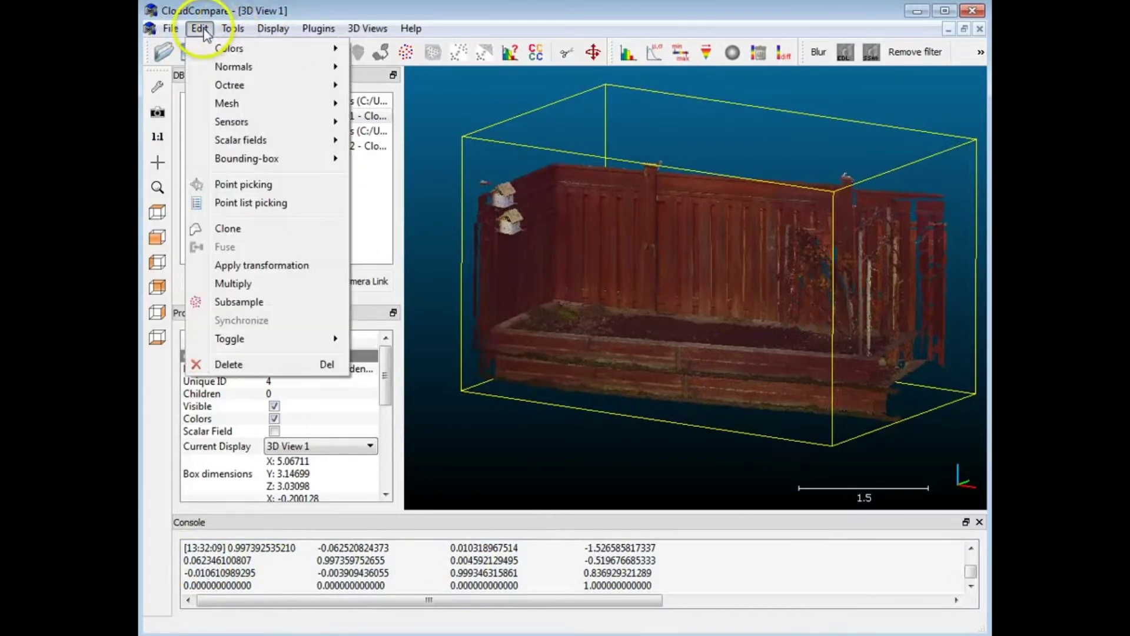
left_click(240, 266)
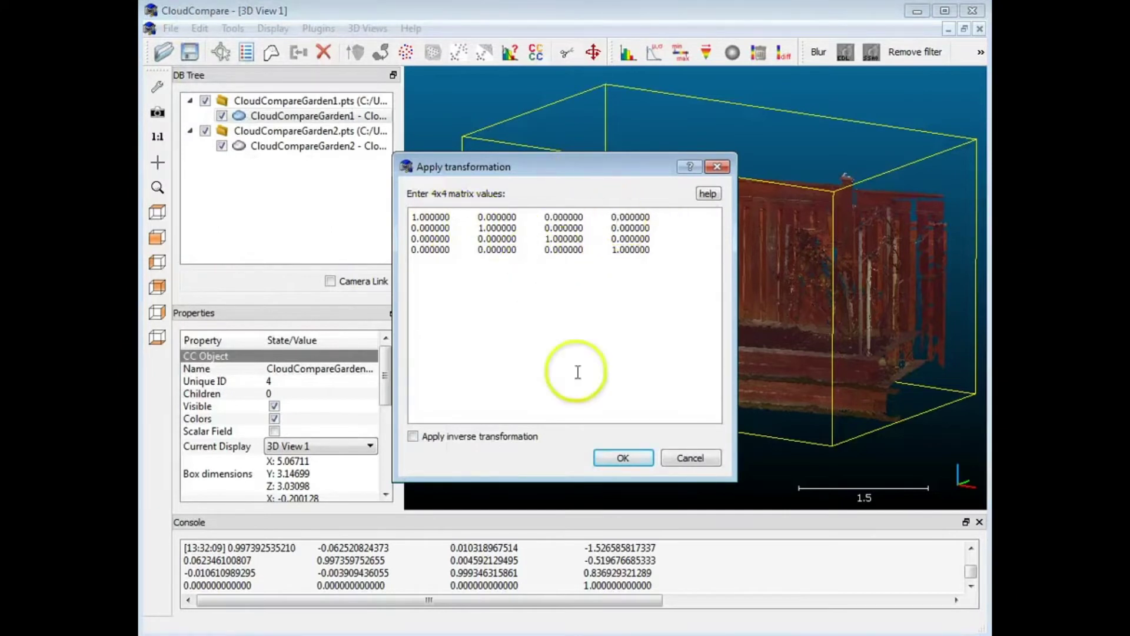
left_click_drag(656, 253, 412, 216)
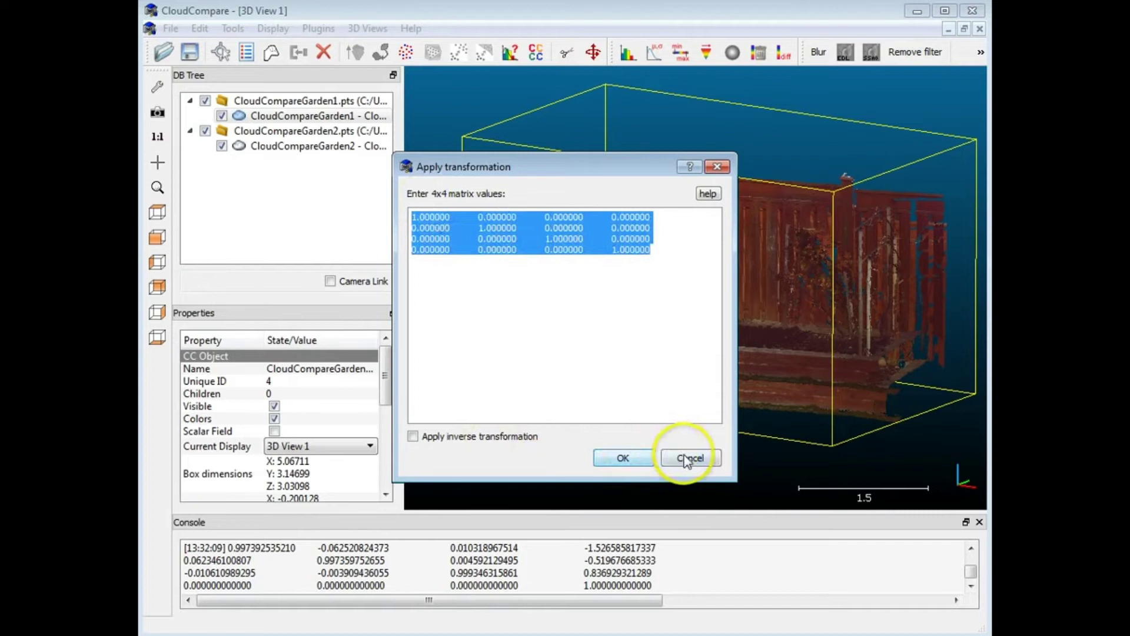
left_click(706, 194)
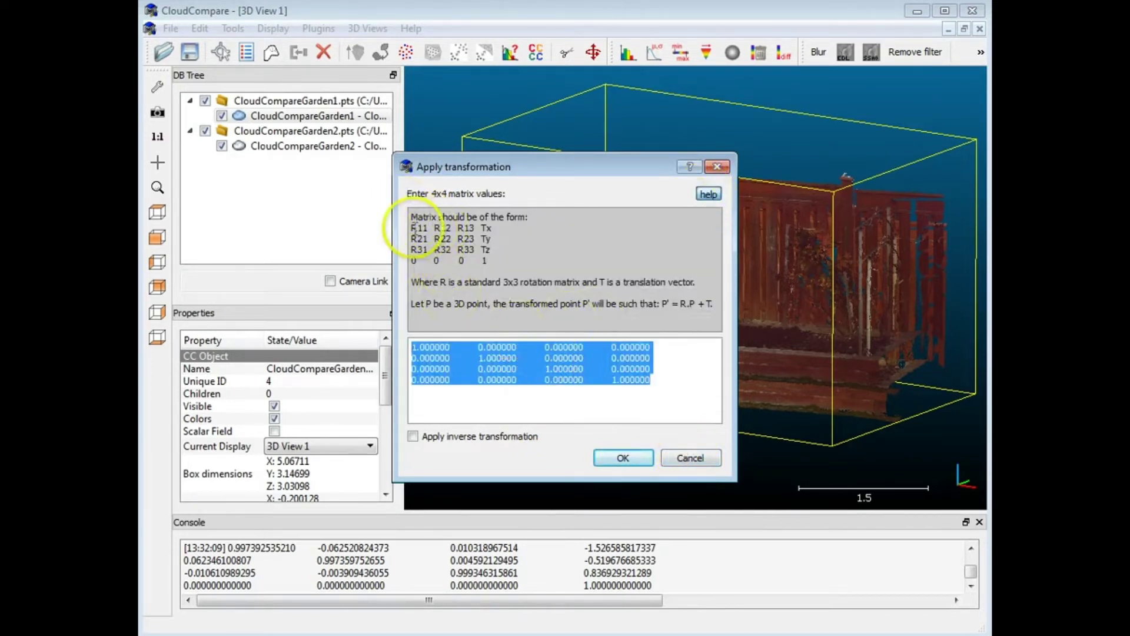
left_click_drag(410, 227, 536, 261)
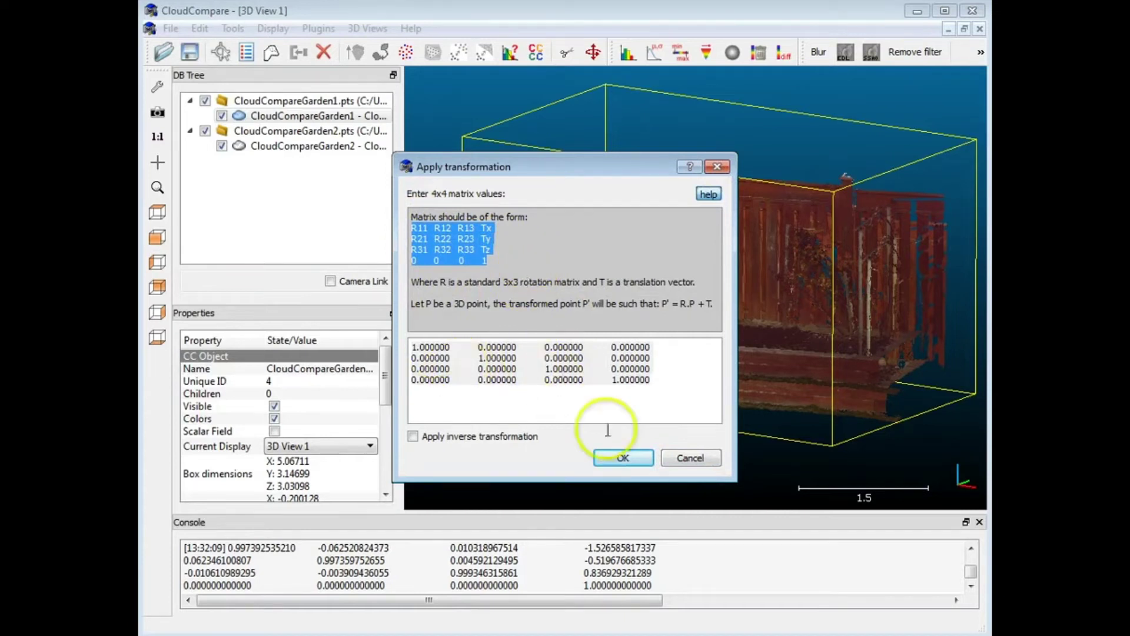
left_click(702, 465)
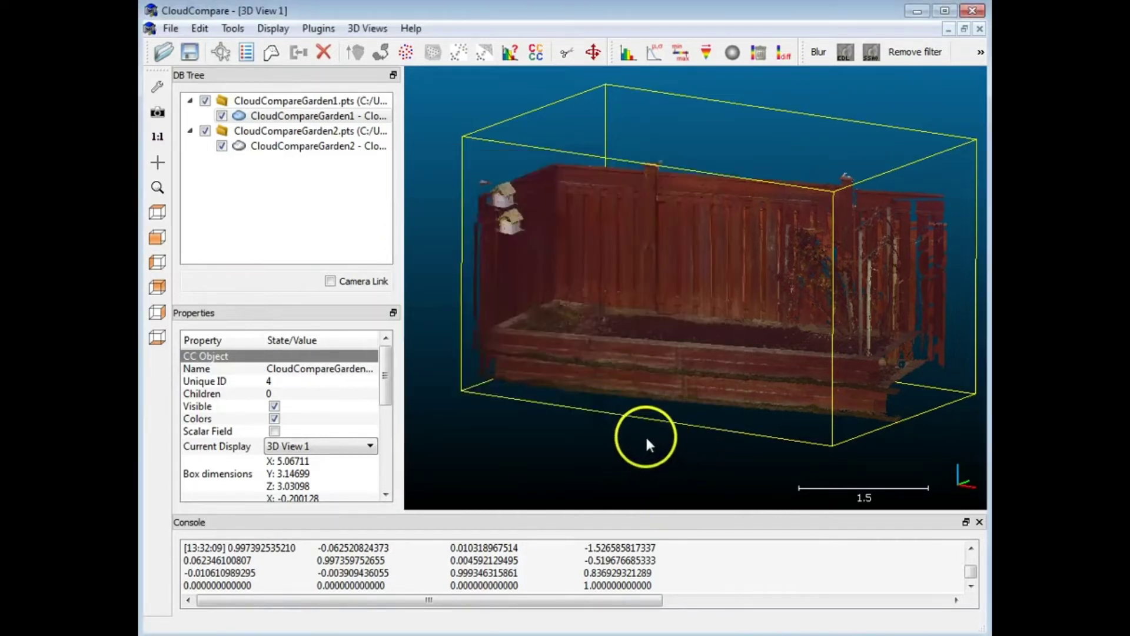
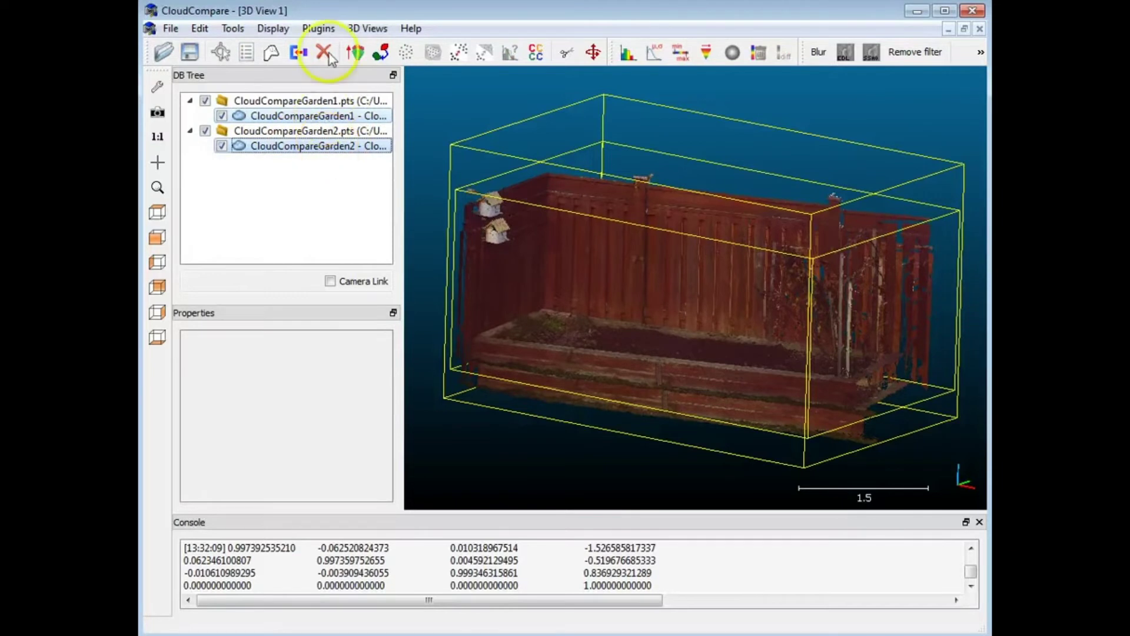
- Start a fine registration of CloudCompareGarden2 as data onto CloudCompareGarden1 as model, with an error difference of 1e-20
left_click(362, 59)
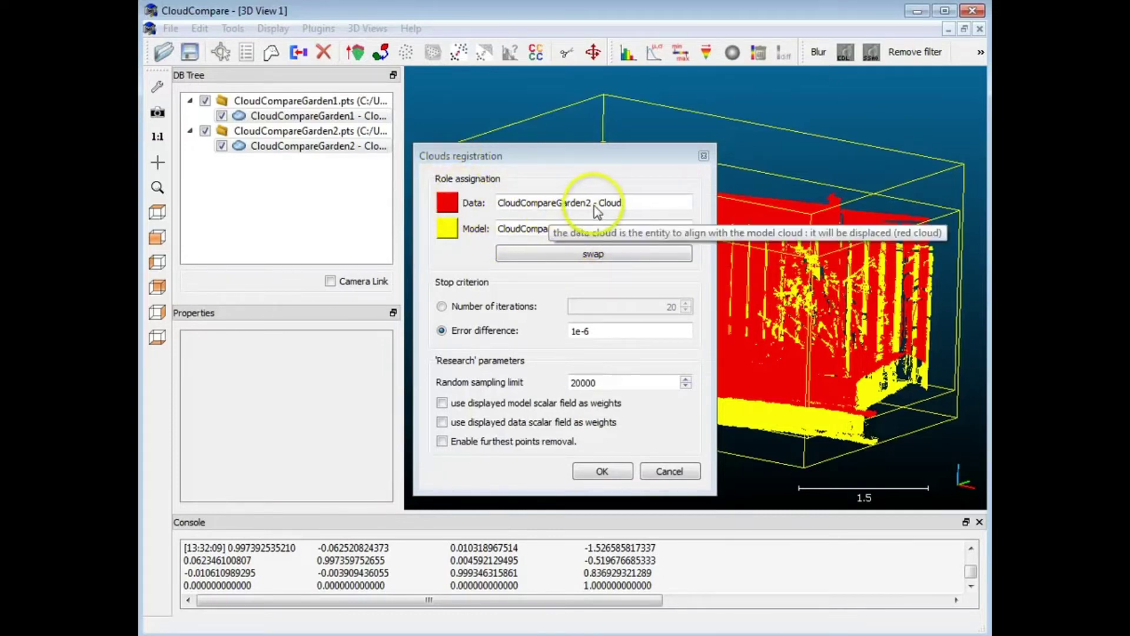
left_click_drag(594, 162, 593, 136)
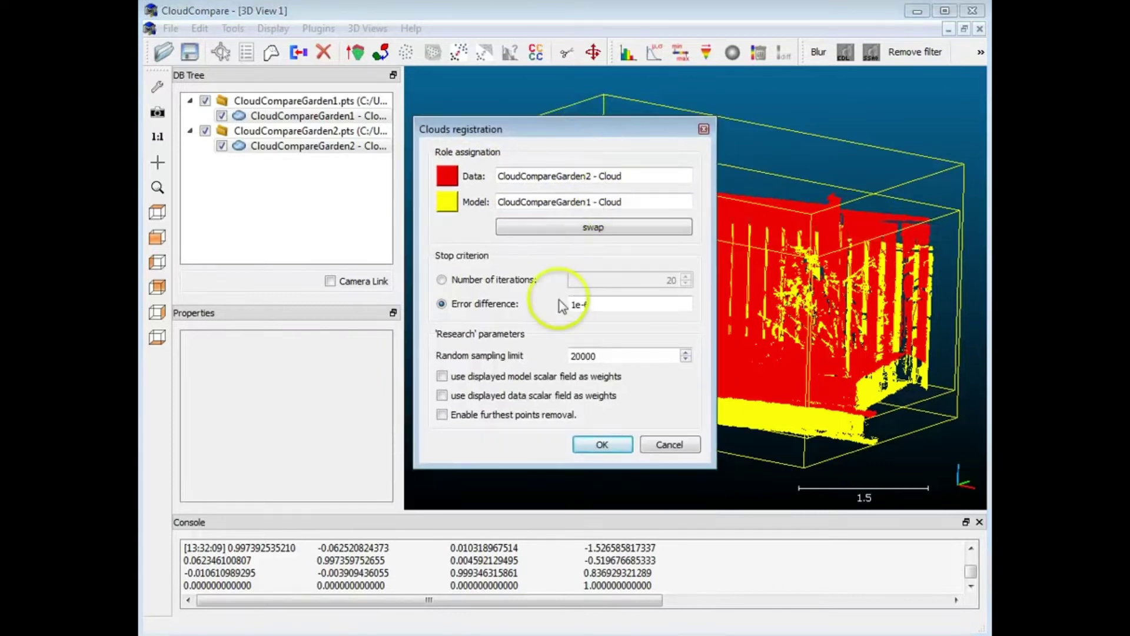
left_click(586, 304)
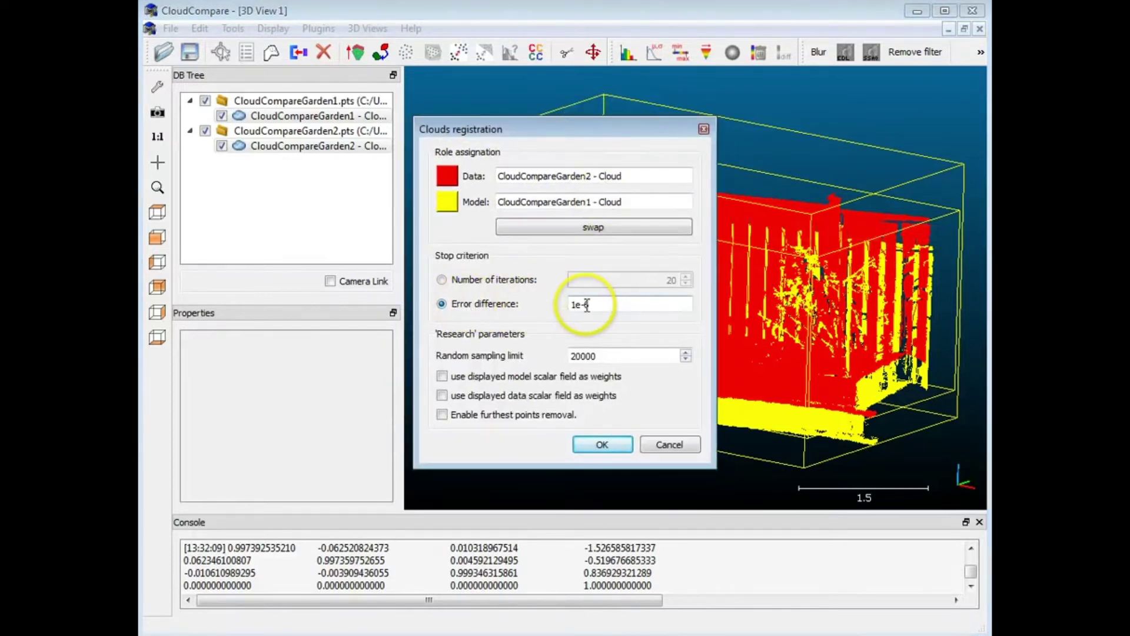
double_click(586, 304)
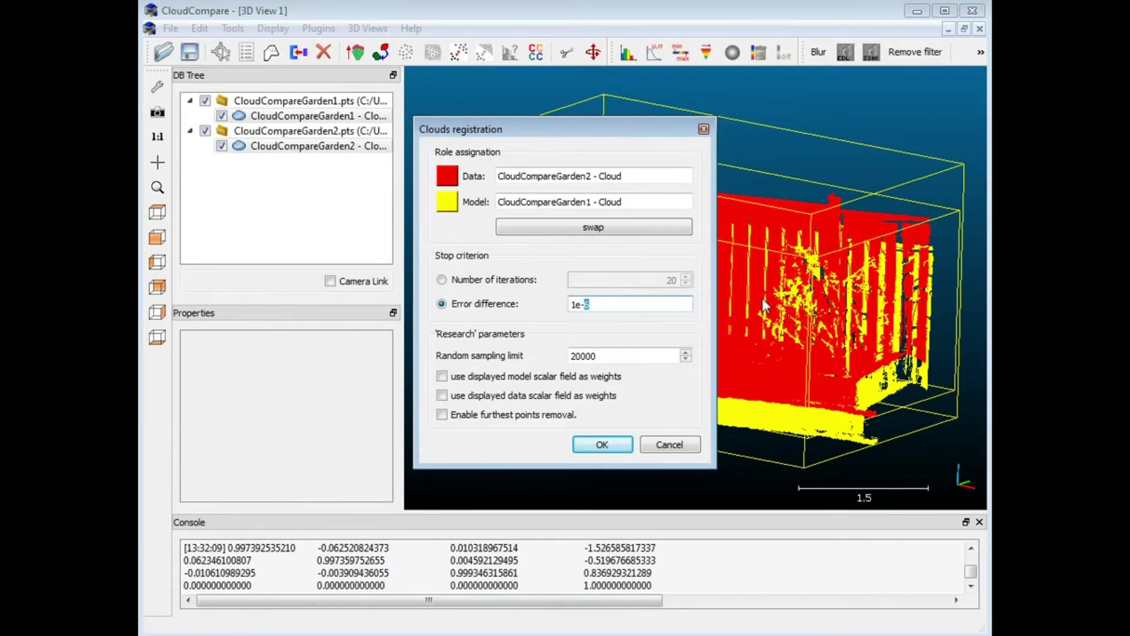
type("20")
left_click(592, 305)
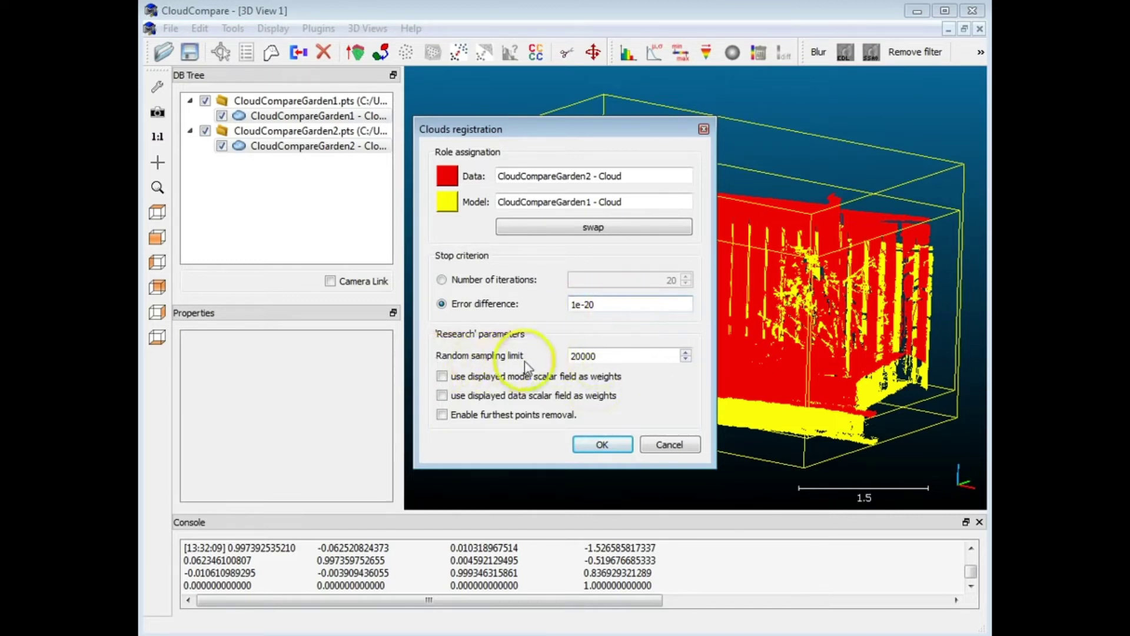
- Set the random sampling limit to 60000, run the clouds registration and close its result messages
left_click_drag(618, 356, 557, 361)
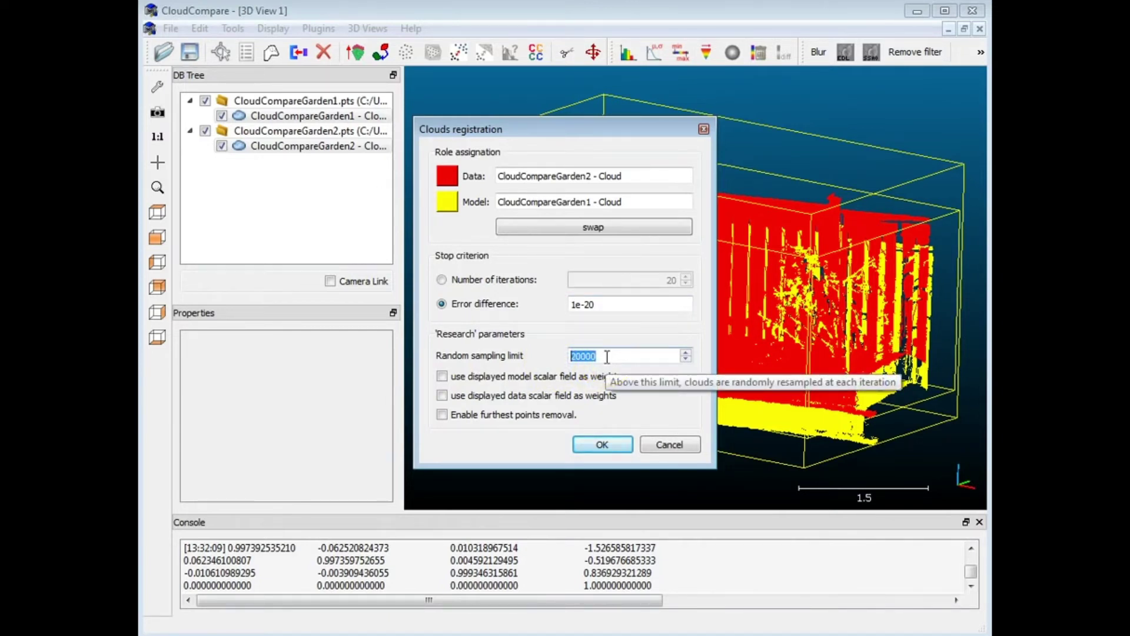
type("60000")
left_click(575, 356)
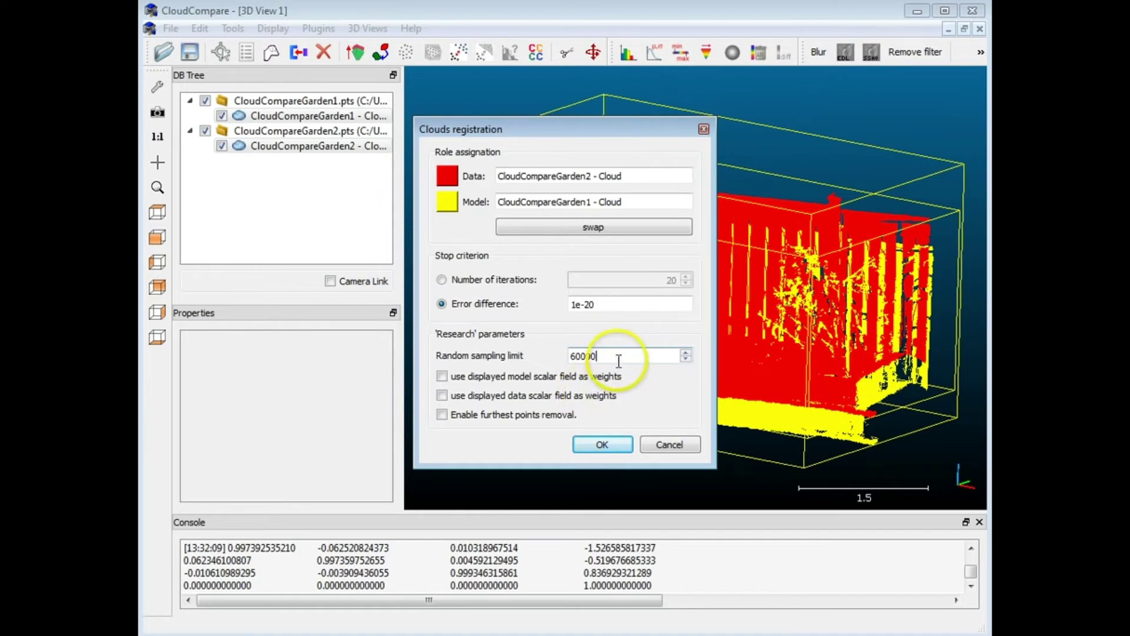
left_click(604, 445)
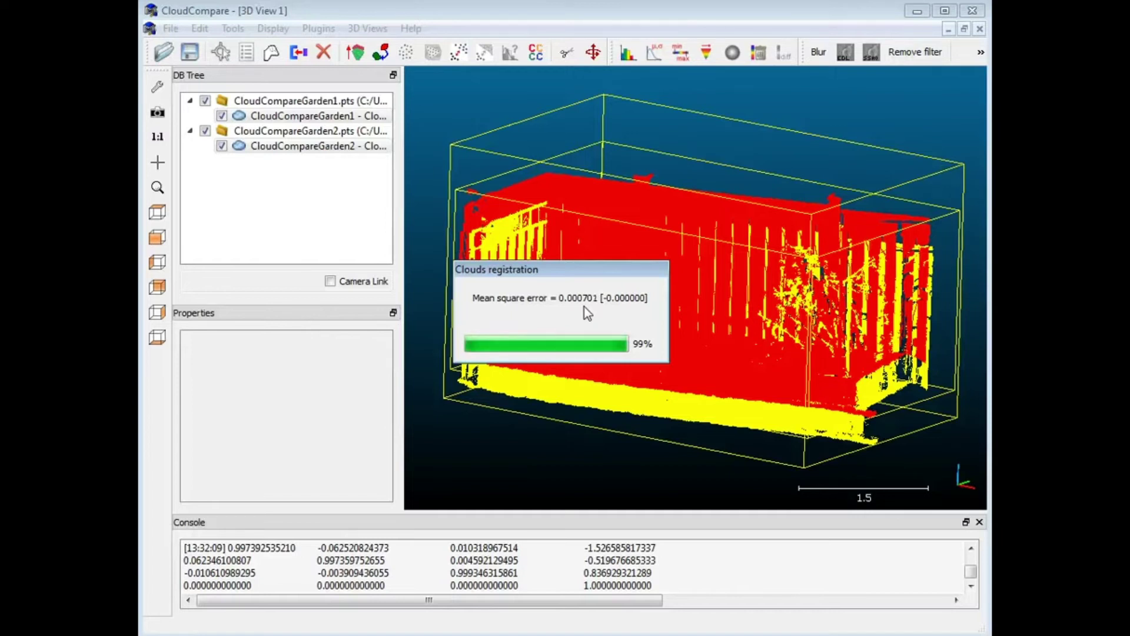
left_click(541, 559)
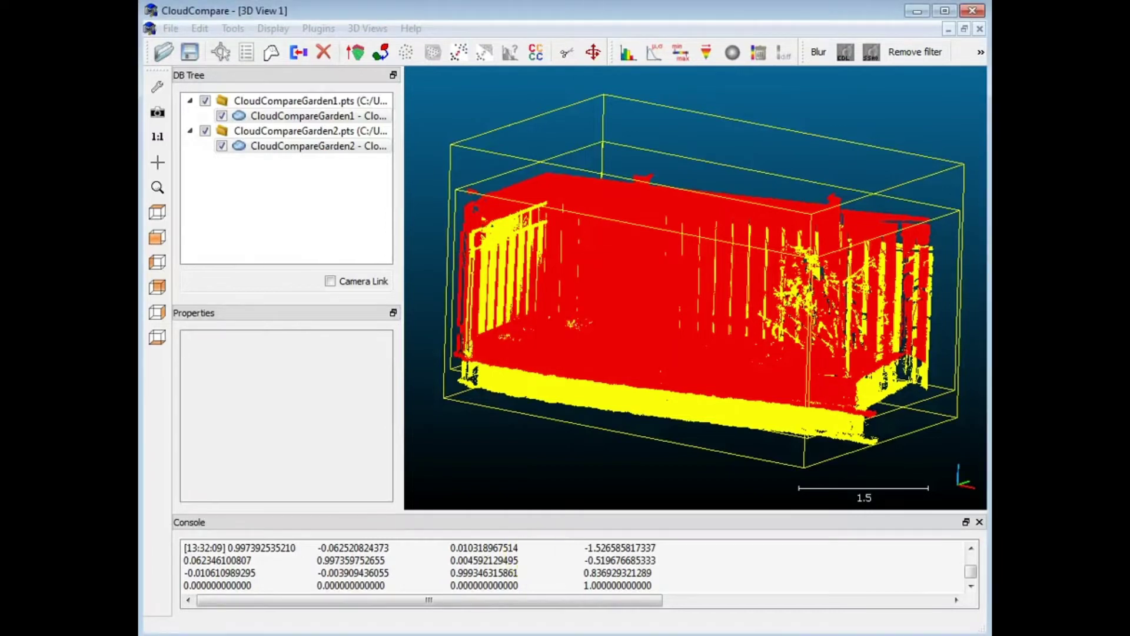
left_click(636, 405)
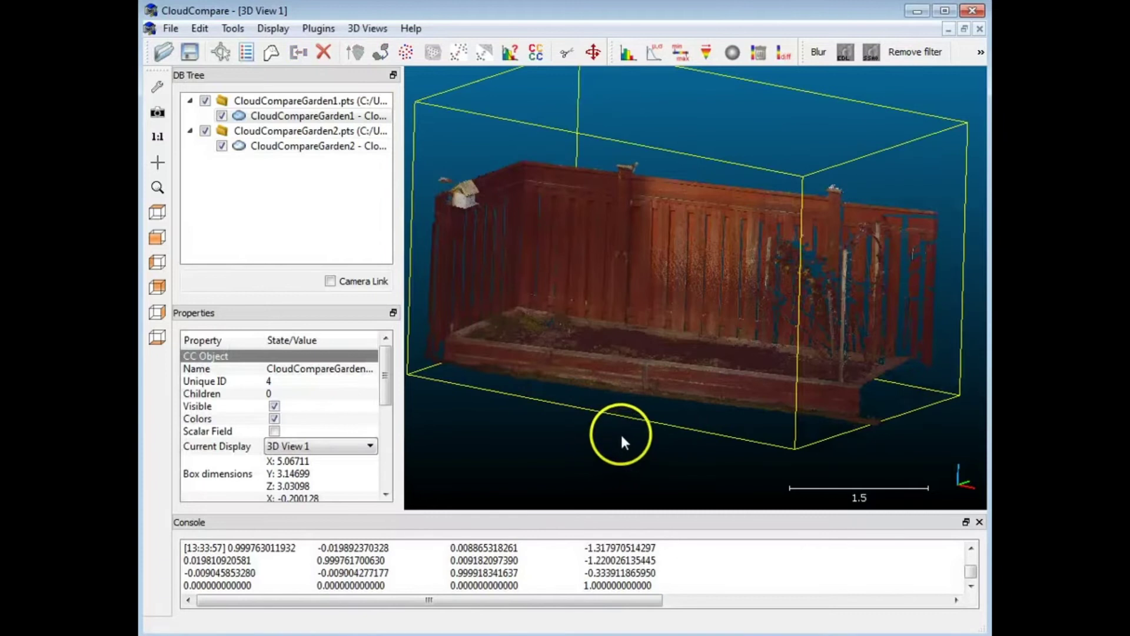
- Examine the fit of the two registered garden clouds from several angles and distances, and clear the selection
left_click_drag(620, 434, 719, 344)
scroll(688, 307, "down", 2)
scroll(677, 307, "up", 8)
scroll(713, 344, "down", 8)
left_click_drag(517, 231, 554, 208)
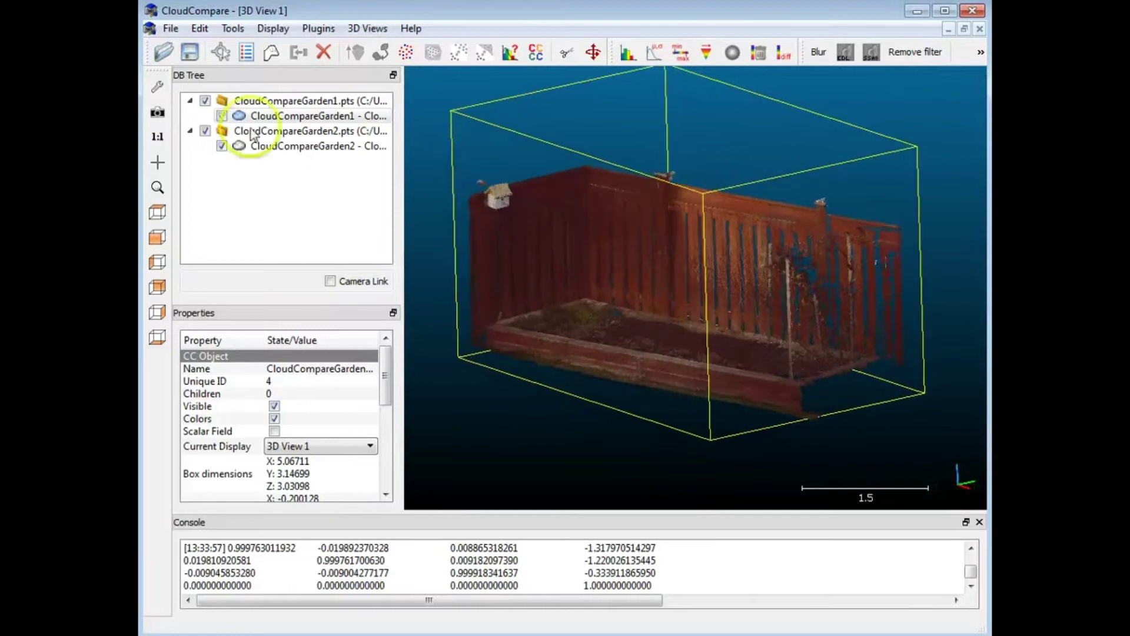
left_click(577, 441)
left_click_drag(625, 415, 708, 356)
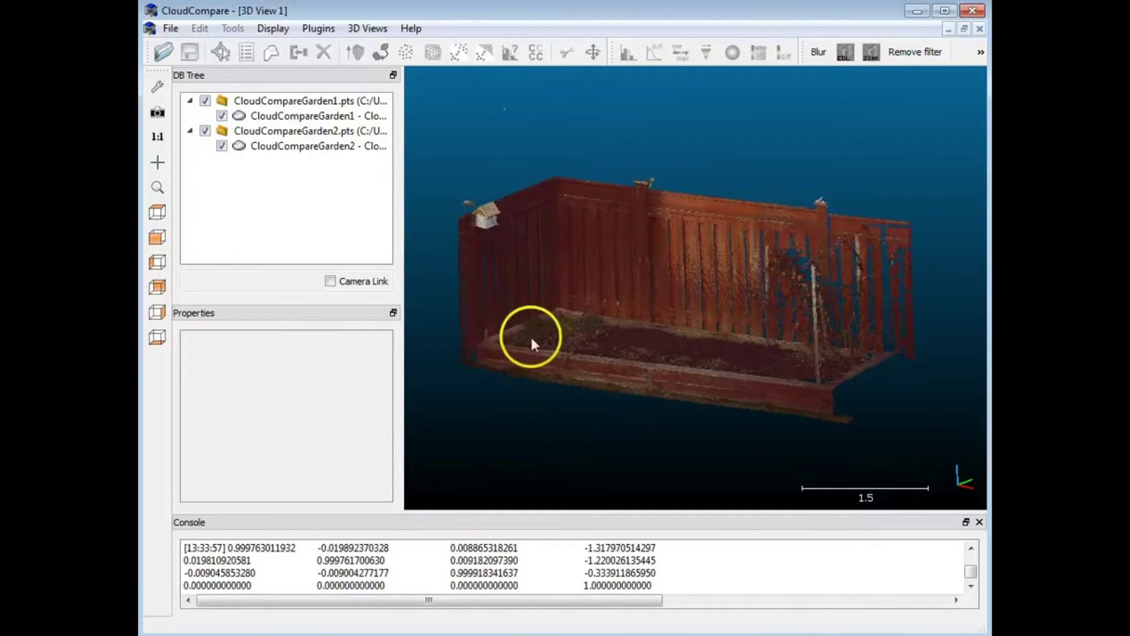
left_click_drag(721, 327, 797, 317)
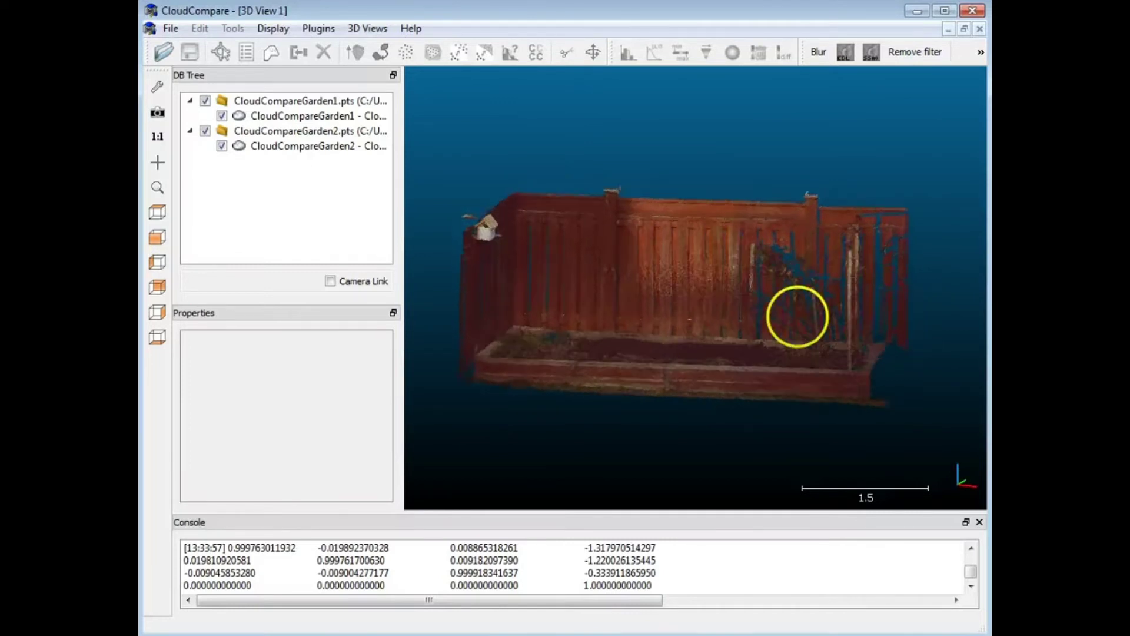
- Hide CloudCompareGarden2 and segment CloudCompareGarden1 with a four-sided polygon across the middle of the fence and bed, keeping only the points outside
left_click(222, 145)
left_click_drag(688, 318, 700, 338)
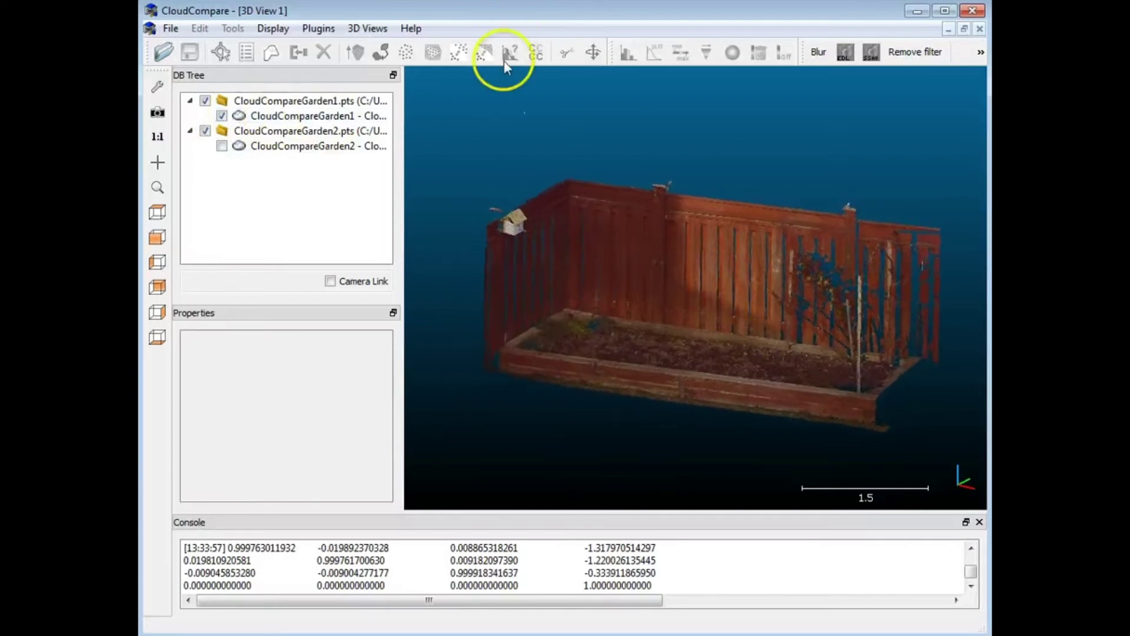
left_click(255, 115)
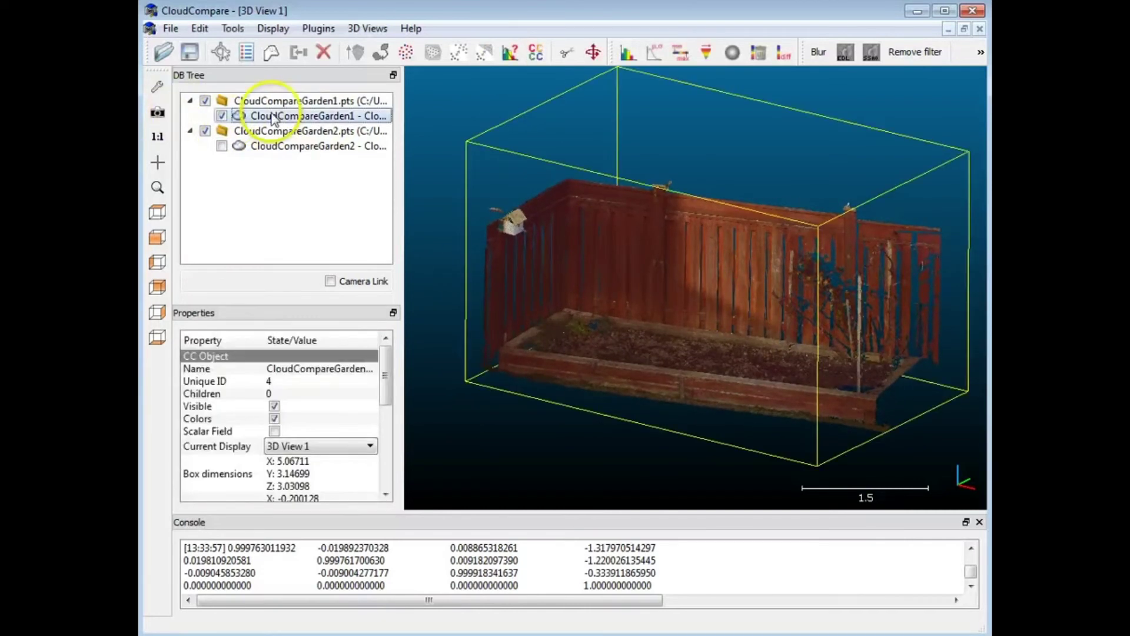
left_click(568, 55)
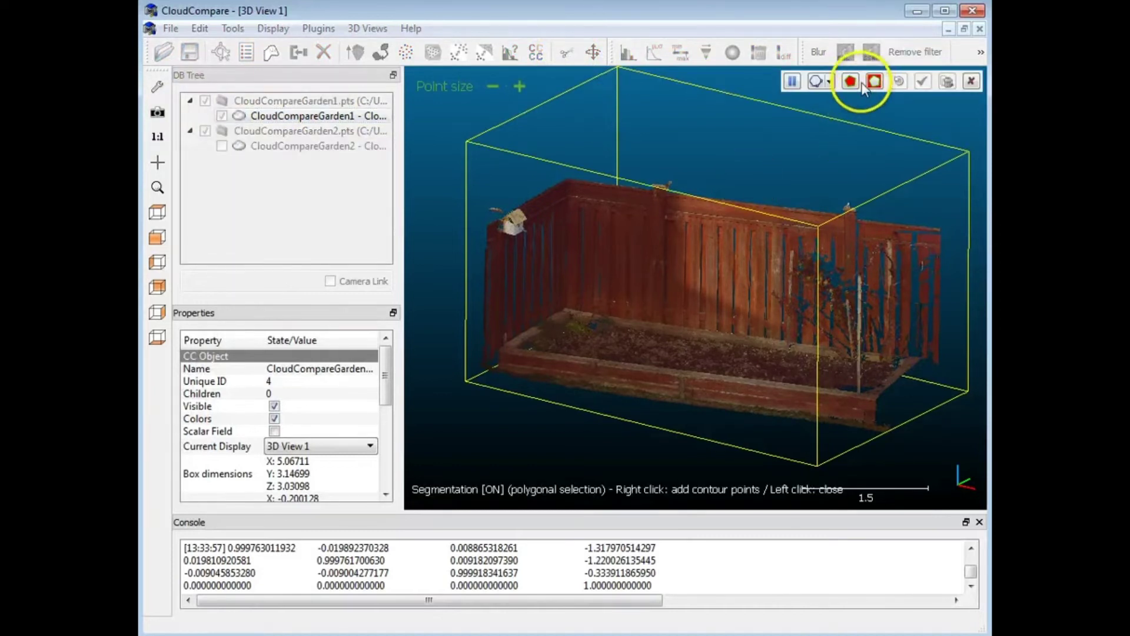
left_click(815, 86)
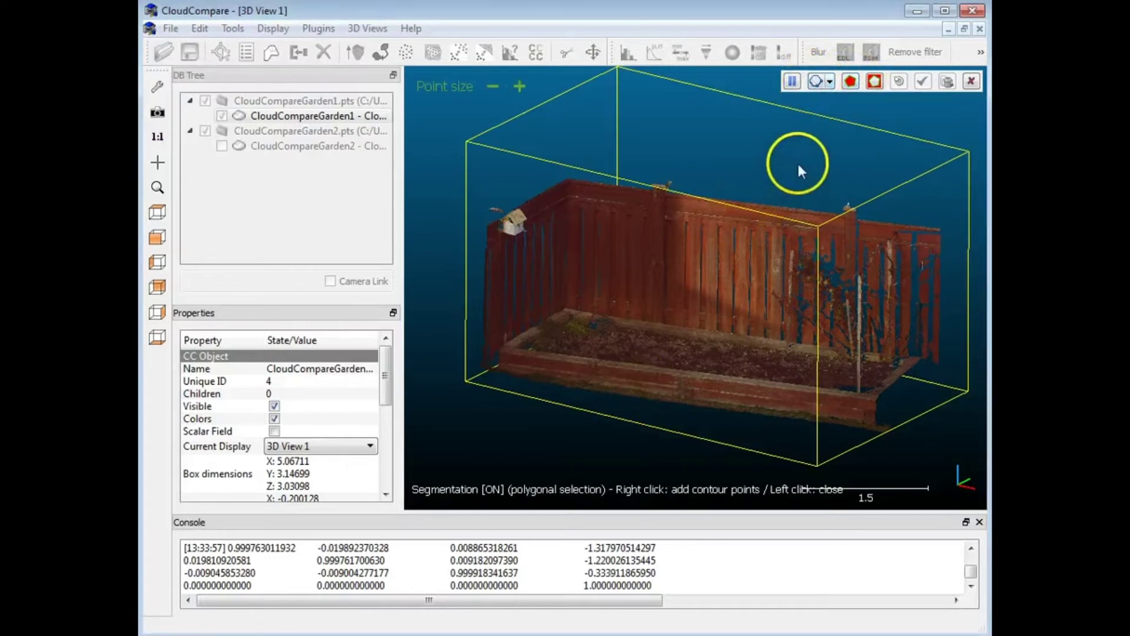
right_click(774, 439)
right_click(631, 418)
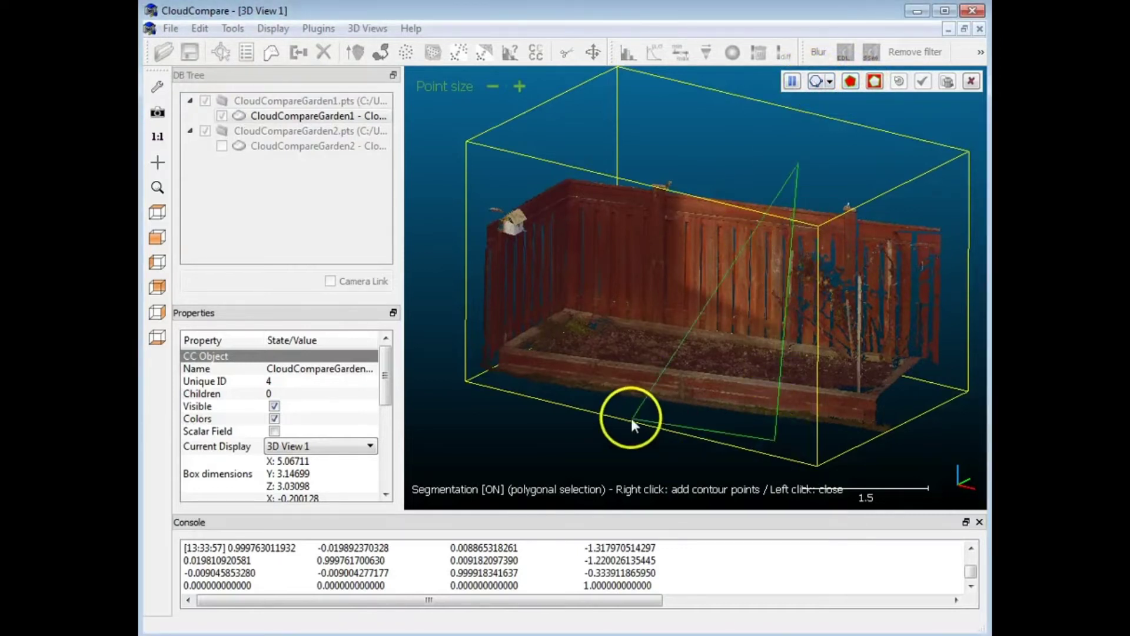
right_click(677, 152)
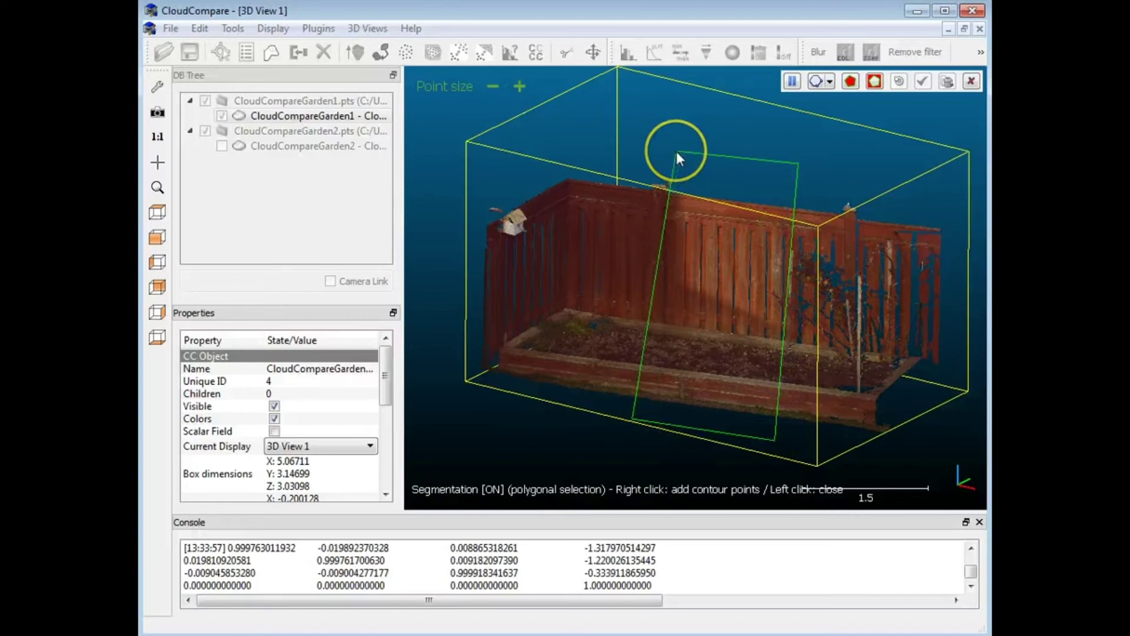
left_click(715, 146)
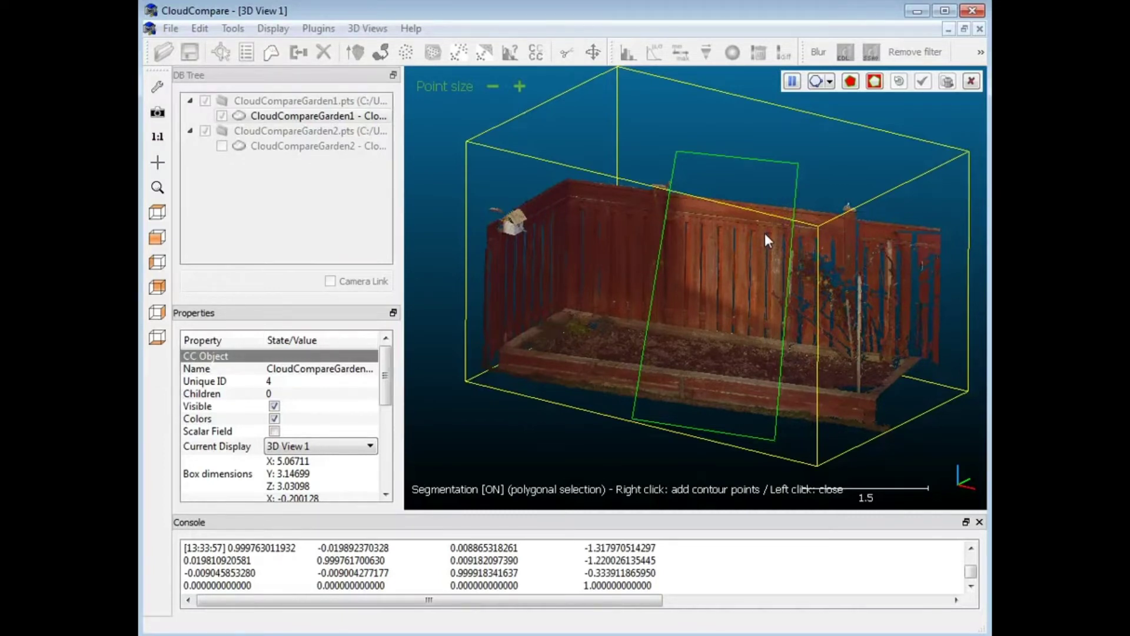
left_click(873, 81)
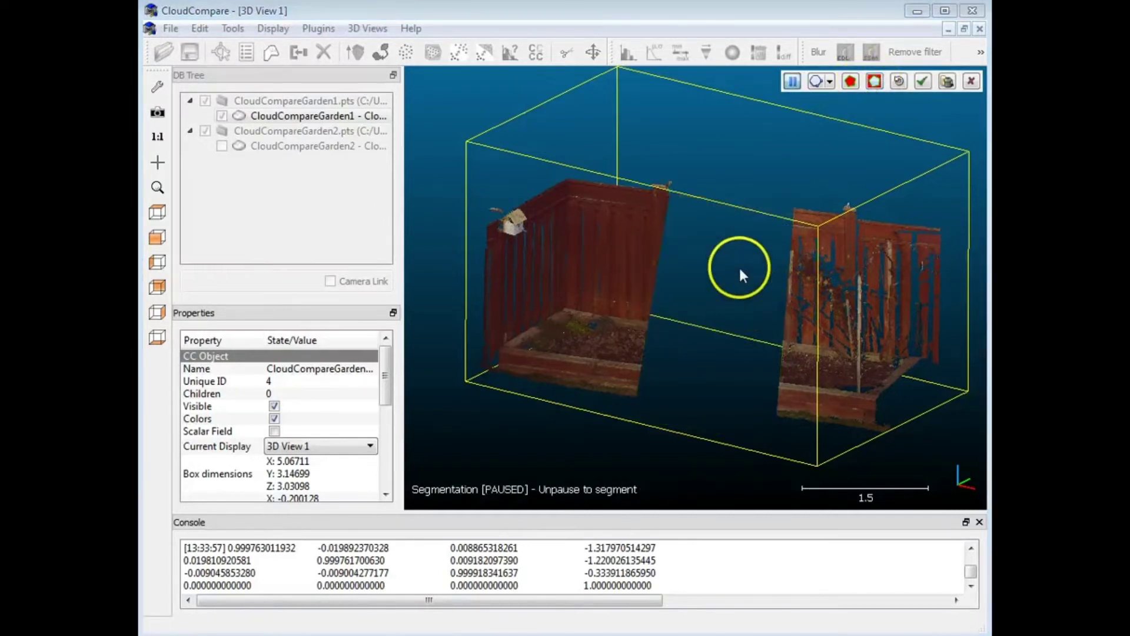
- Inspect the segmented CloudCompareGarden1, cancel the segmentation and show CloudCompareGarden2 again
left_click_drag(715, 309, 783, 264)
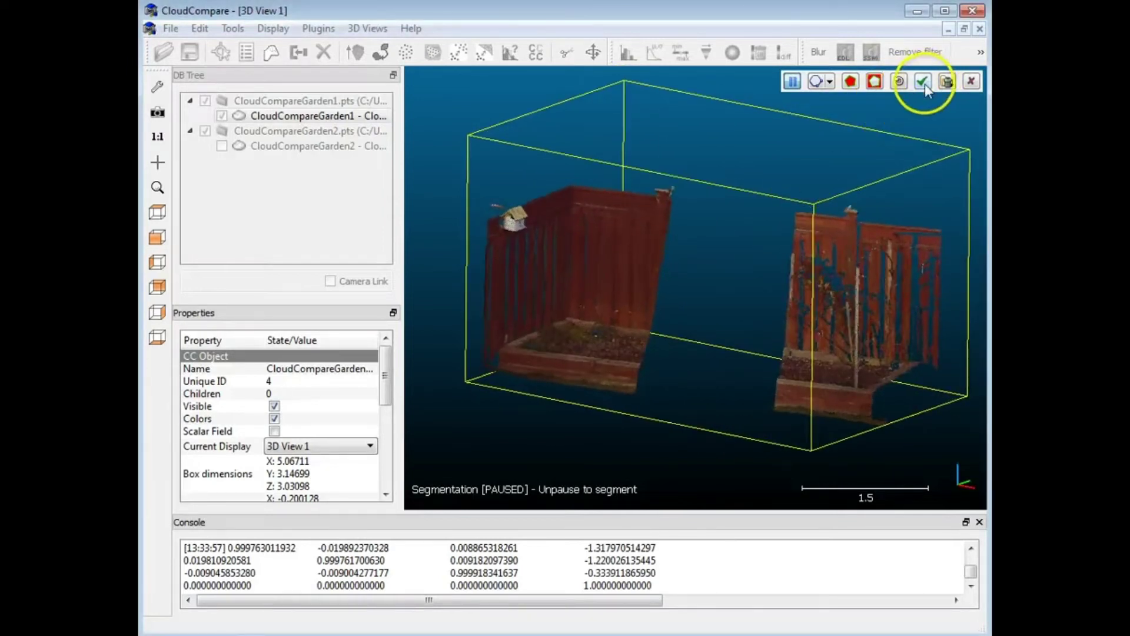
left_click(277, 115)
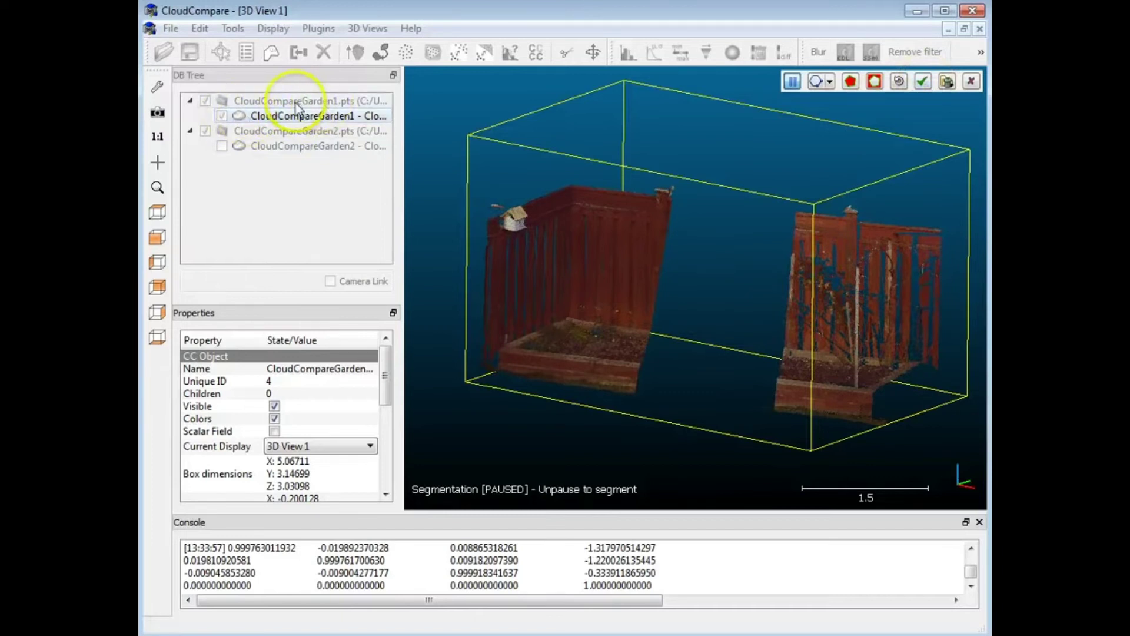
left_click(971, 80)
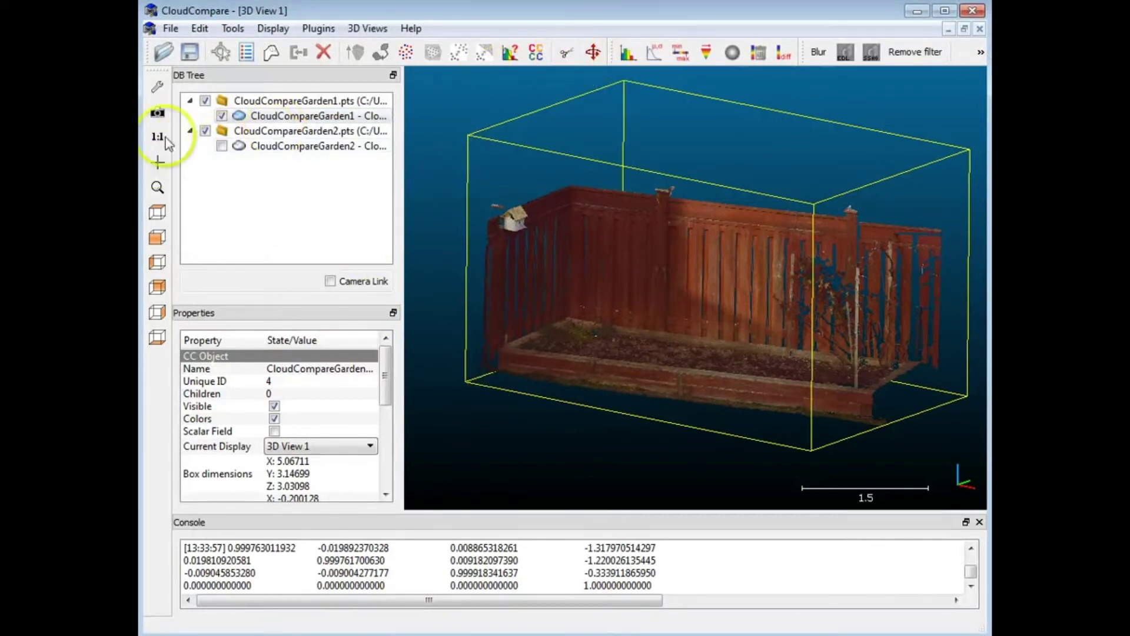
left_click(223, 147)
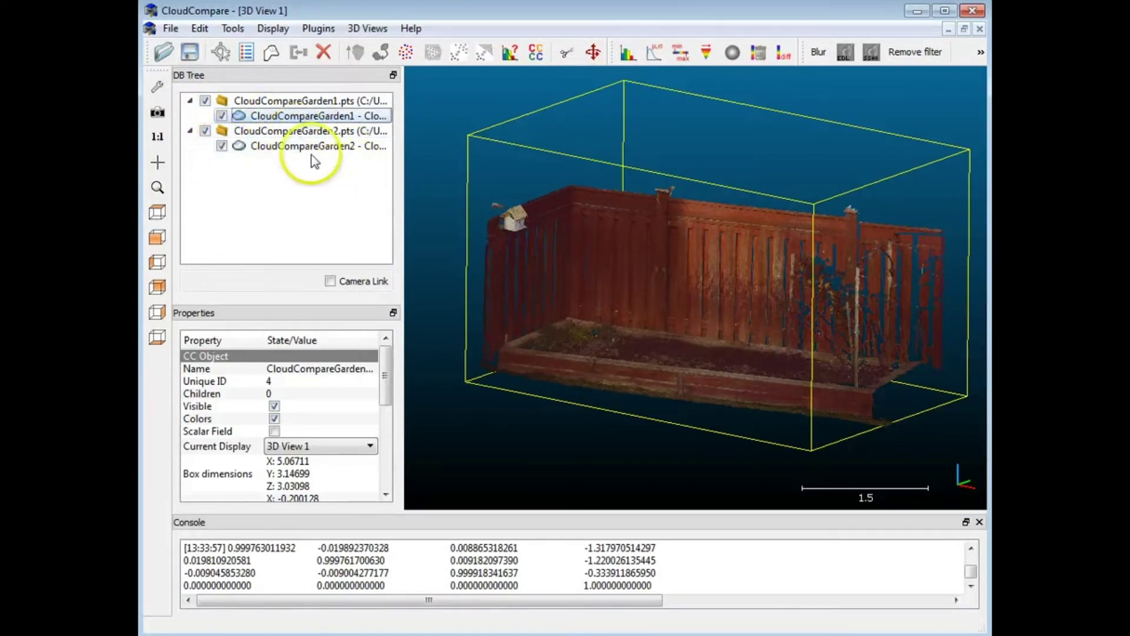
- Start a cloud-to-cloud distance computation on both clouds, with CloudCompareGarden2 as the compared cloud and CloudCompareGarden1 as the reference
left_click(327, 117)
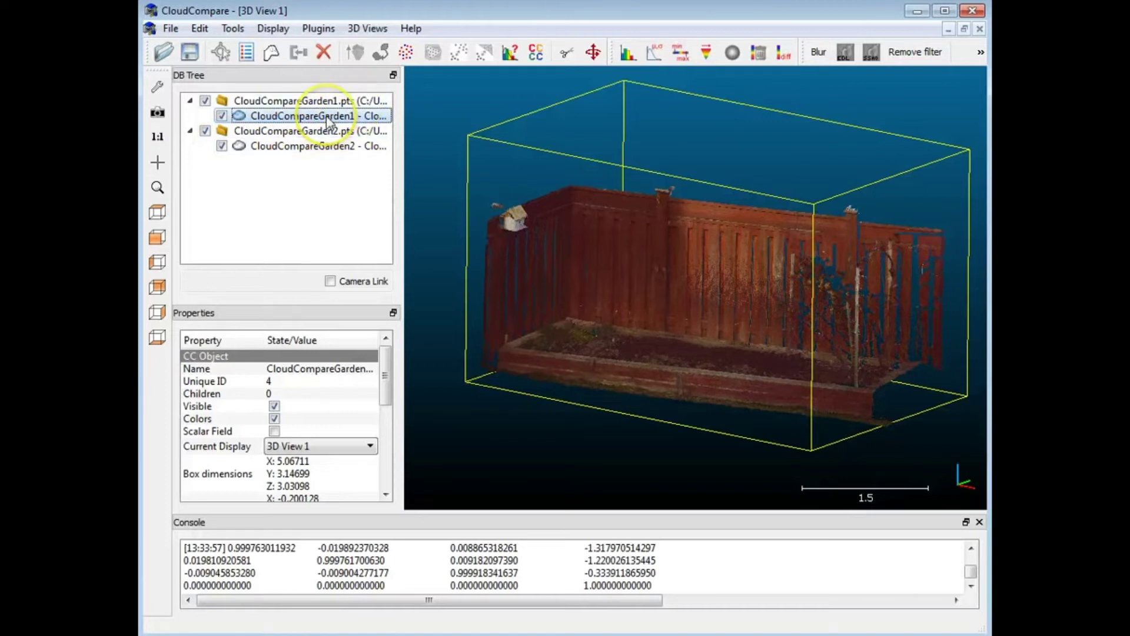
left_click(305, 147, "ctrl")
left_click(649, 326)
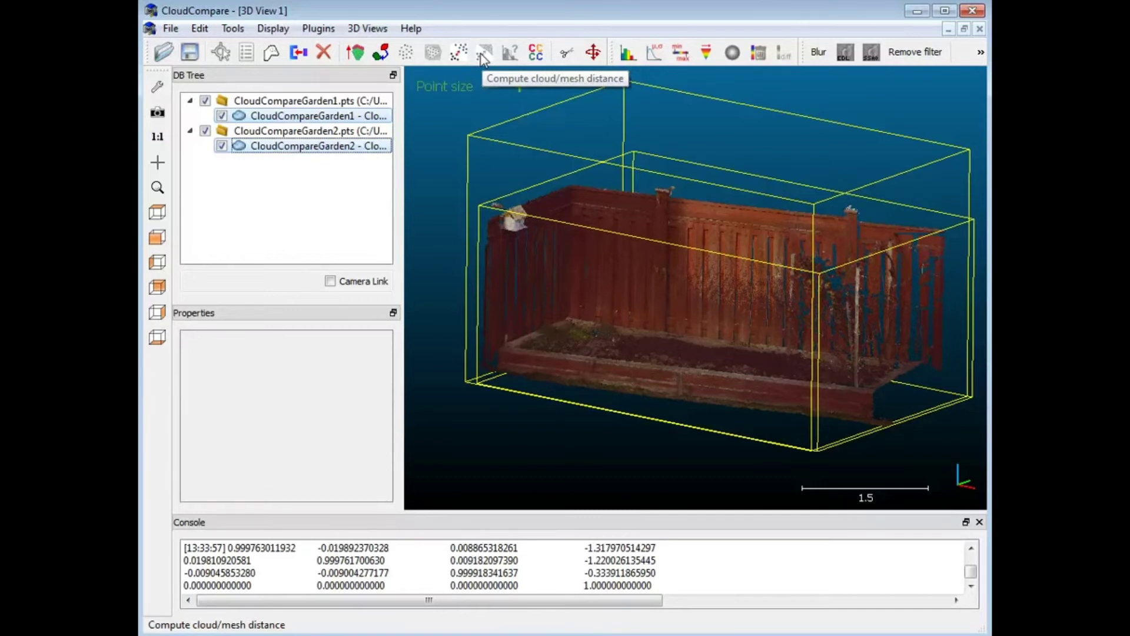
left_click(460, 52)
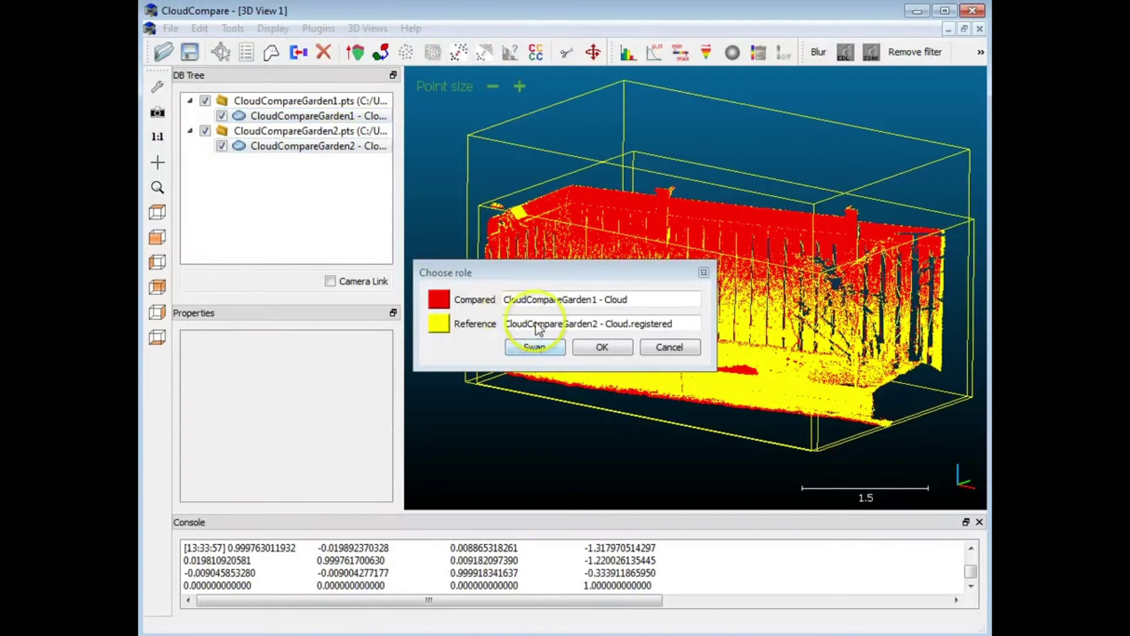
left_click(534, 347)
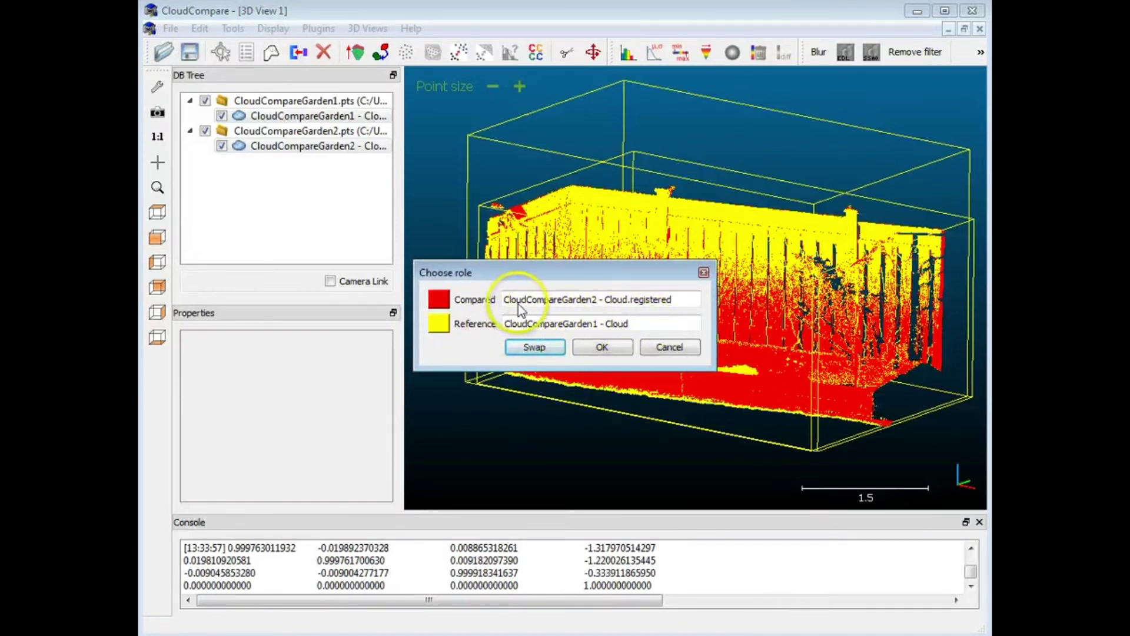
left_click(600, 348)
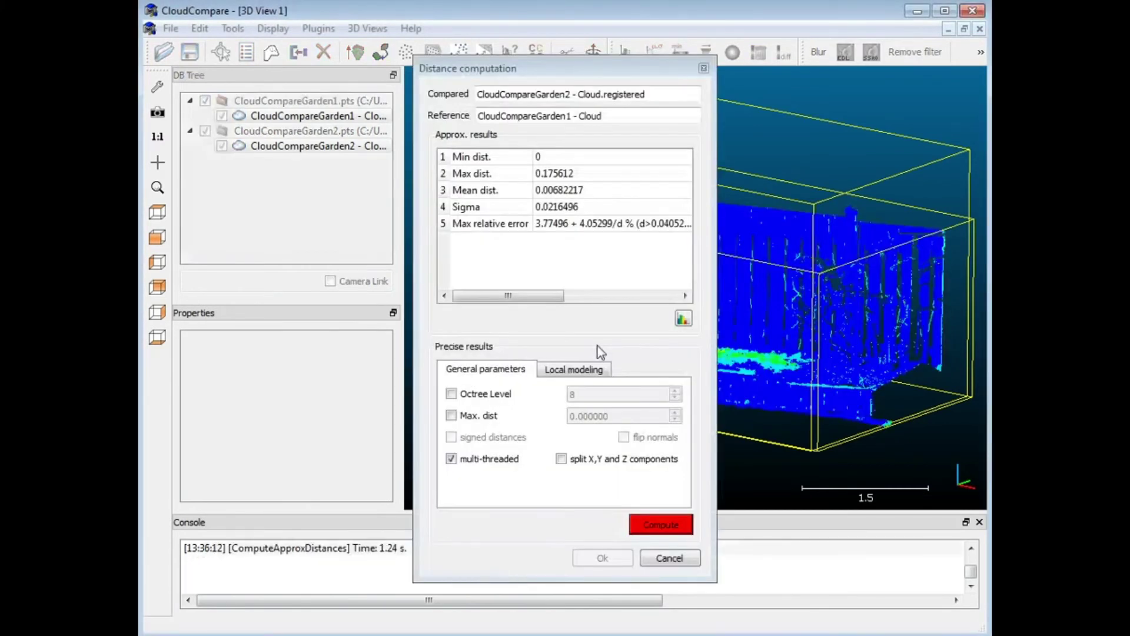
- Check the approximate distances on the cloud, enable a fixed octree level of 8 and review the local modeling options
left_click_drag(624, 71, 422, 79)
left_click_drag(746, 311, 757, 347)
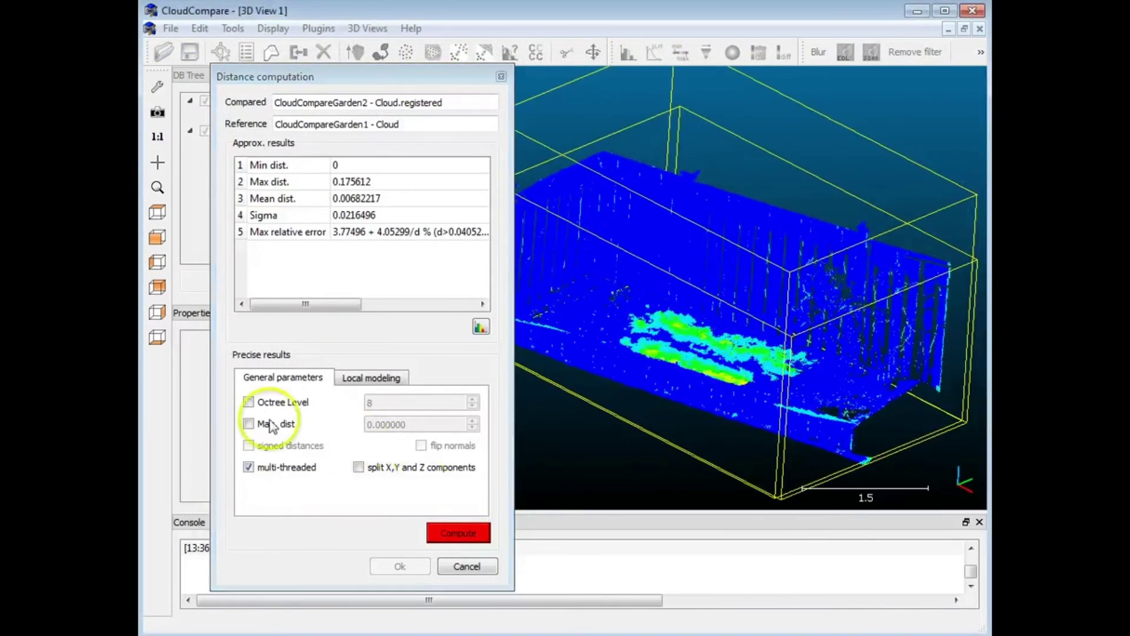
left_click(248, 402)
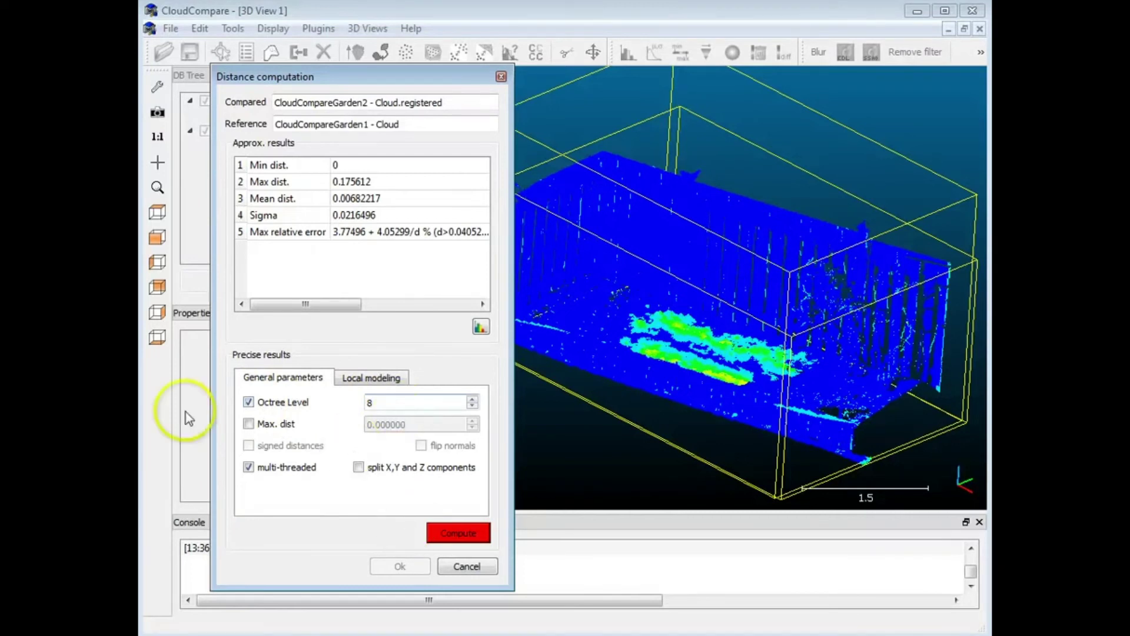
left_click(365, 377)
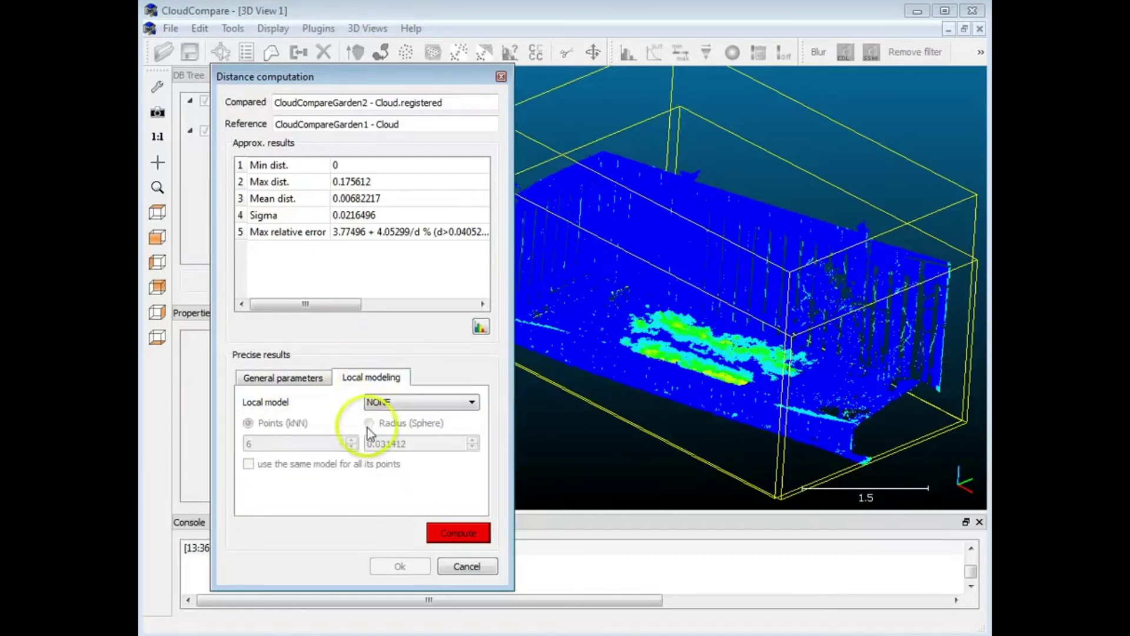
left_click(295, 379)
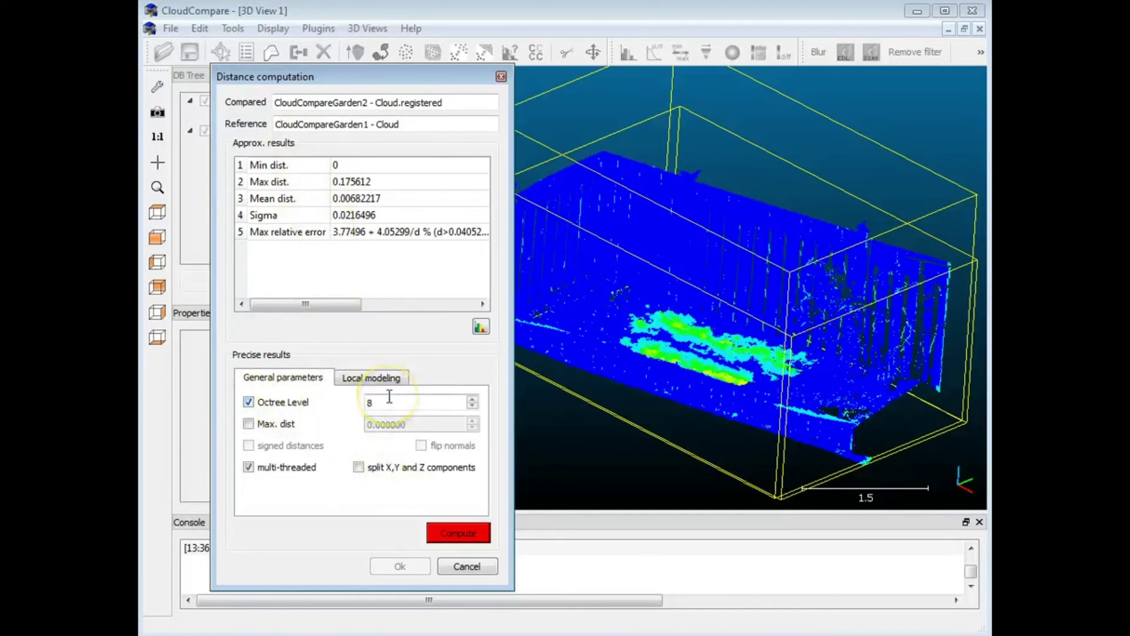
- Compute the precise cloud-to-cloud distances, accept the result and hide CloudCompareGarden1
left_click(462, 536)
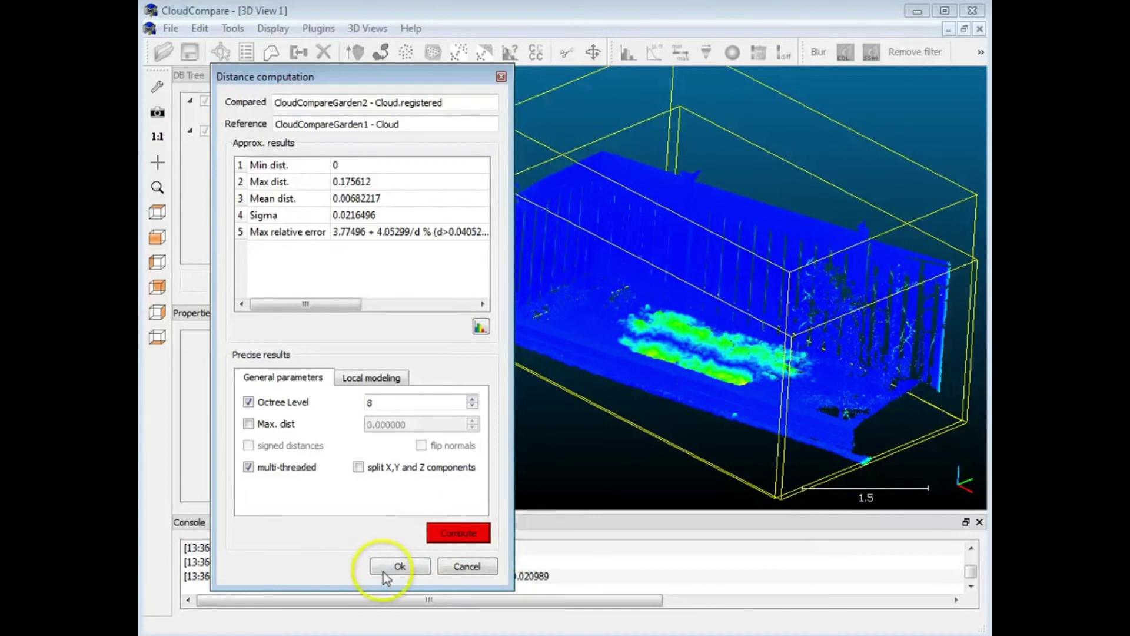
left_click(400, 566)
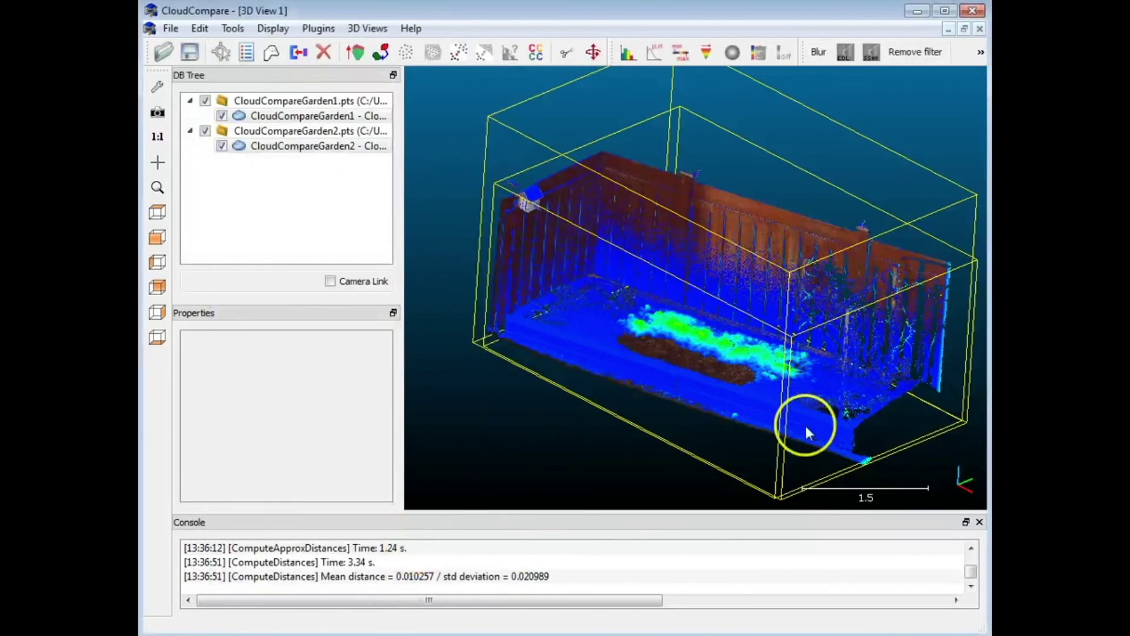
left_click_drag(655, 420, 706, 383)
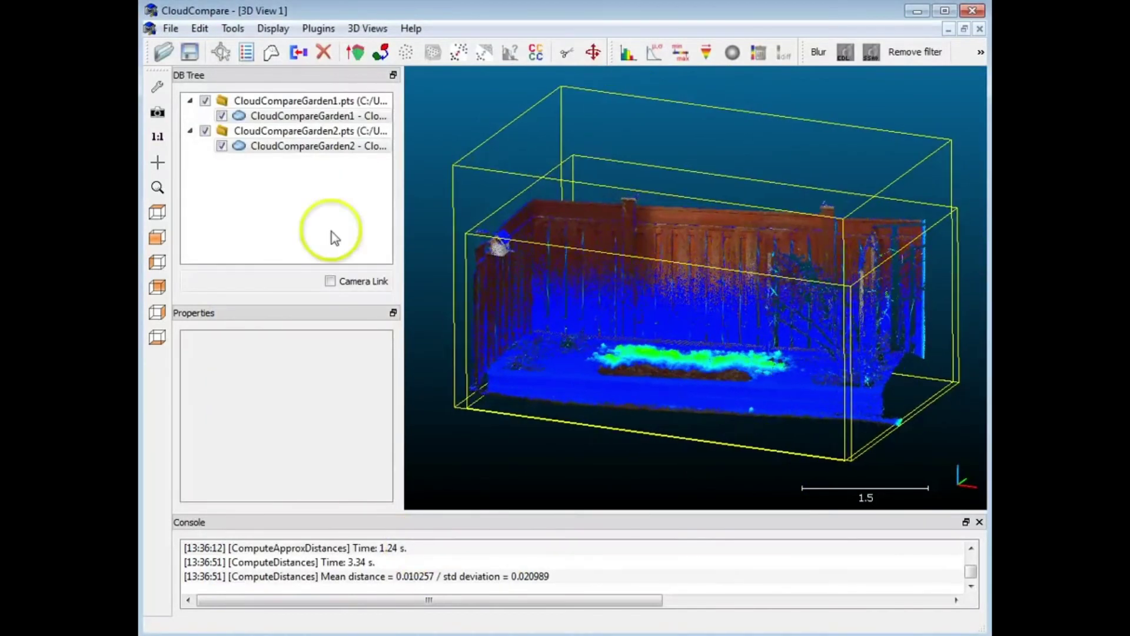
left_click(304, 171)
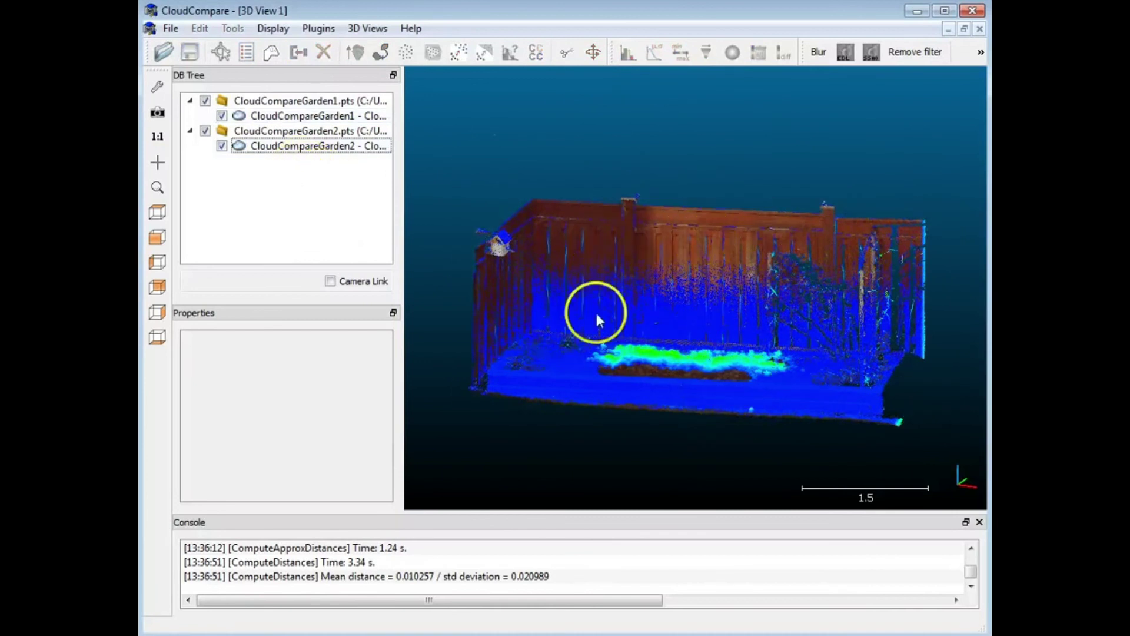
left_click(222, 116)
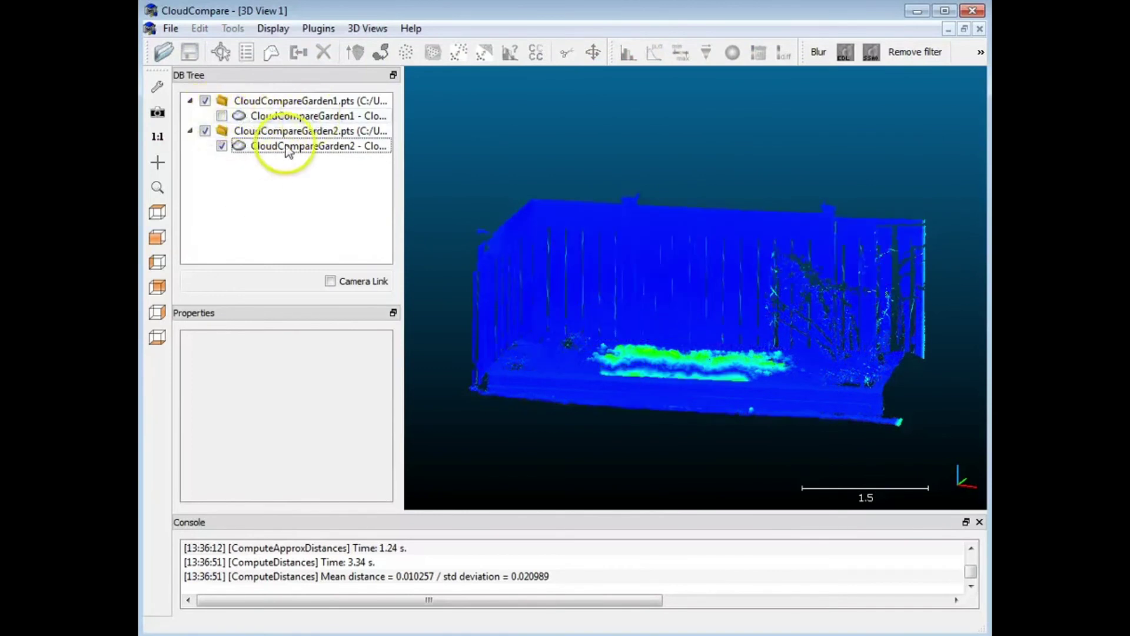
- Display the color scale for the distance scalar field of CloudCompareGarden2
left_click(315, 147)
scroll(719, 344, "up", 5)
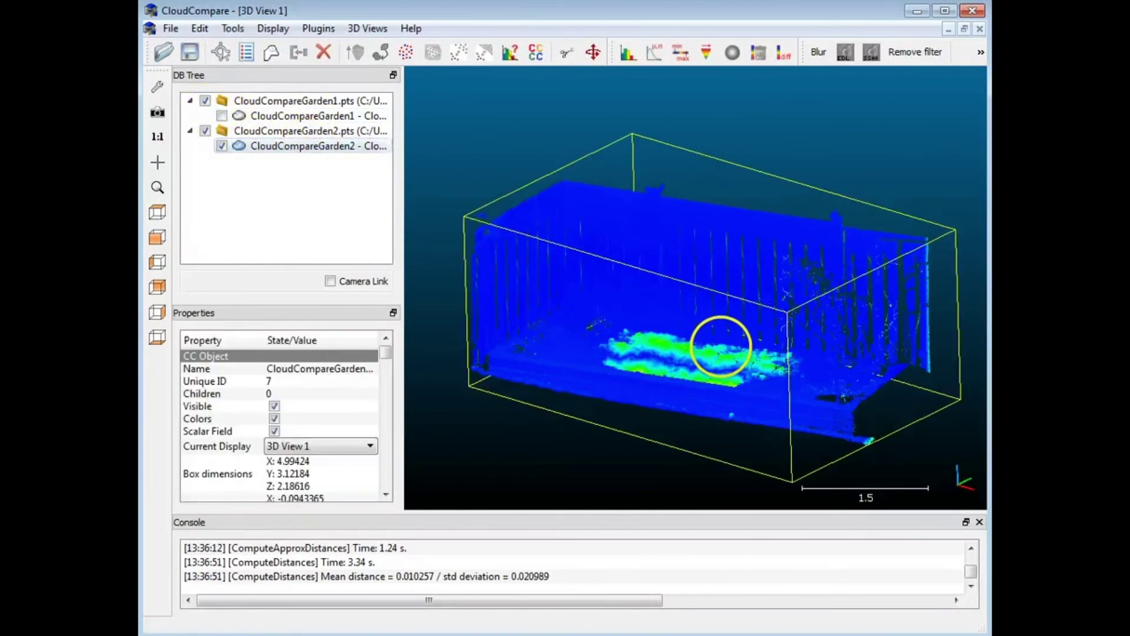
left_click_drag(715, 339, 708, 306)
left_click_drag(380, 360, 303, 459)
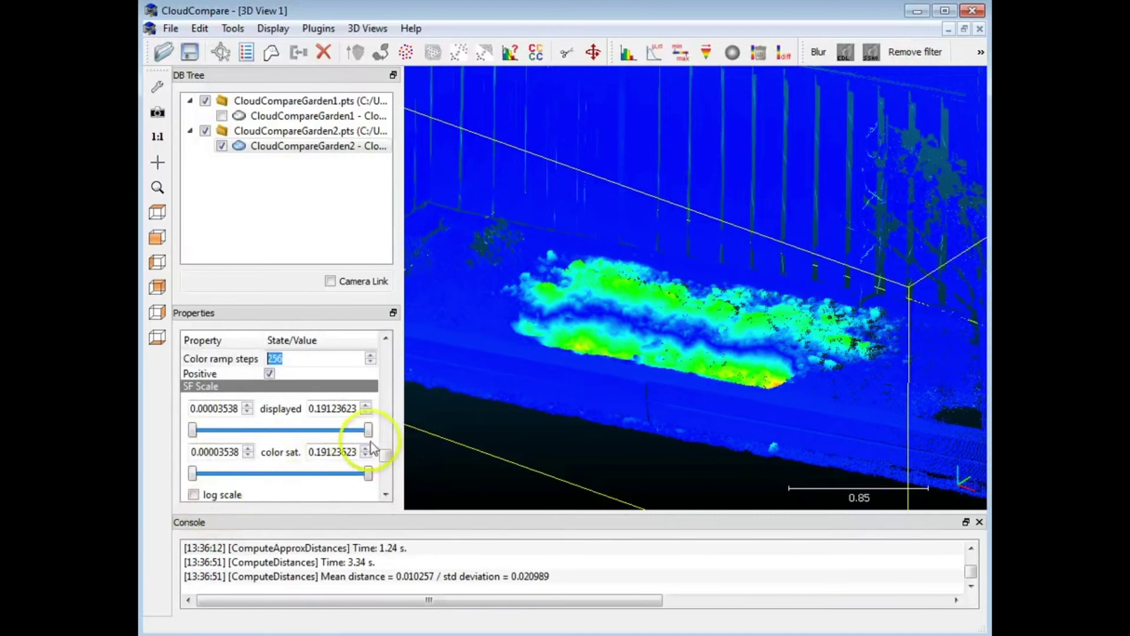
left_click_drag(386, 456, 375, 487)
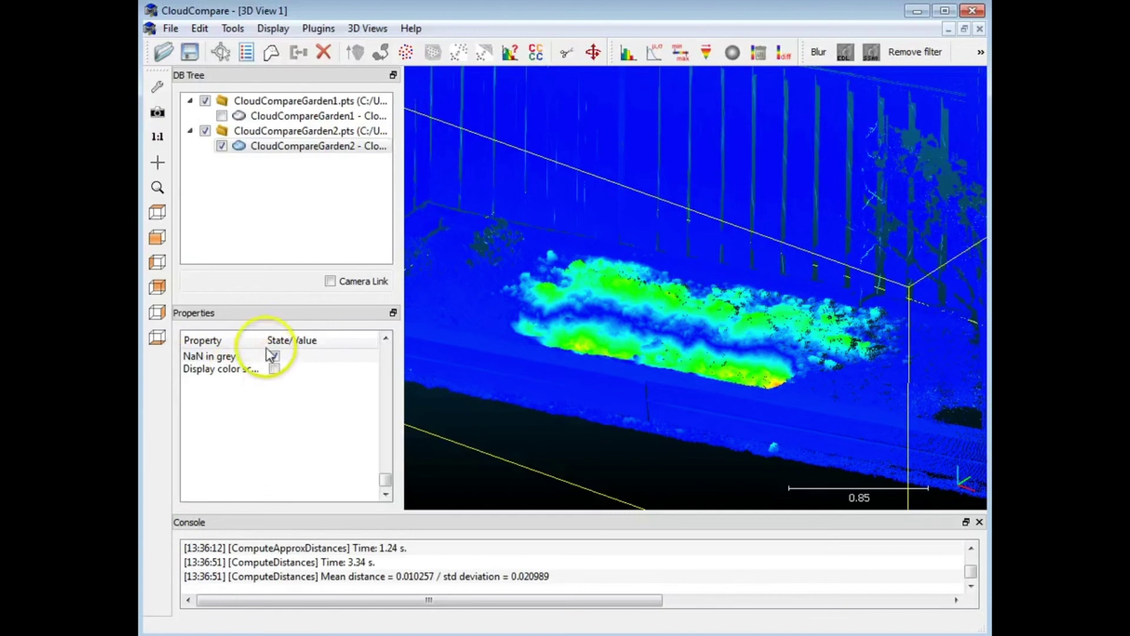
left_click_drag(264, 345, 292, 343)
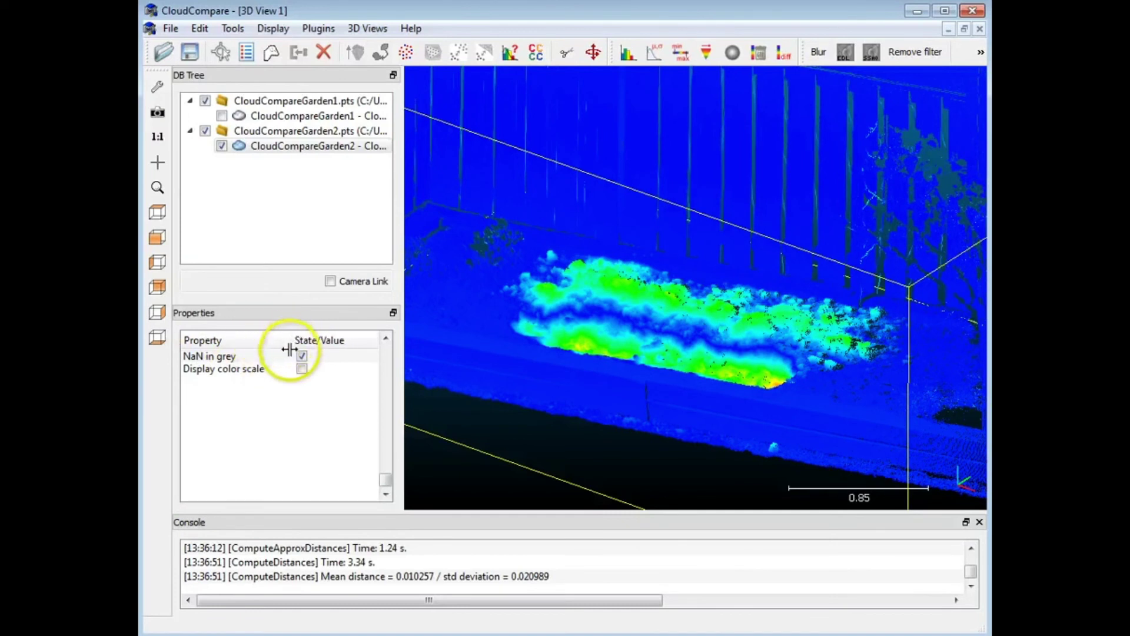
left_click(301, 369)
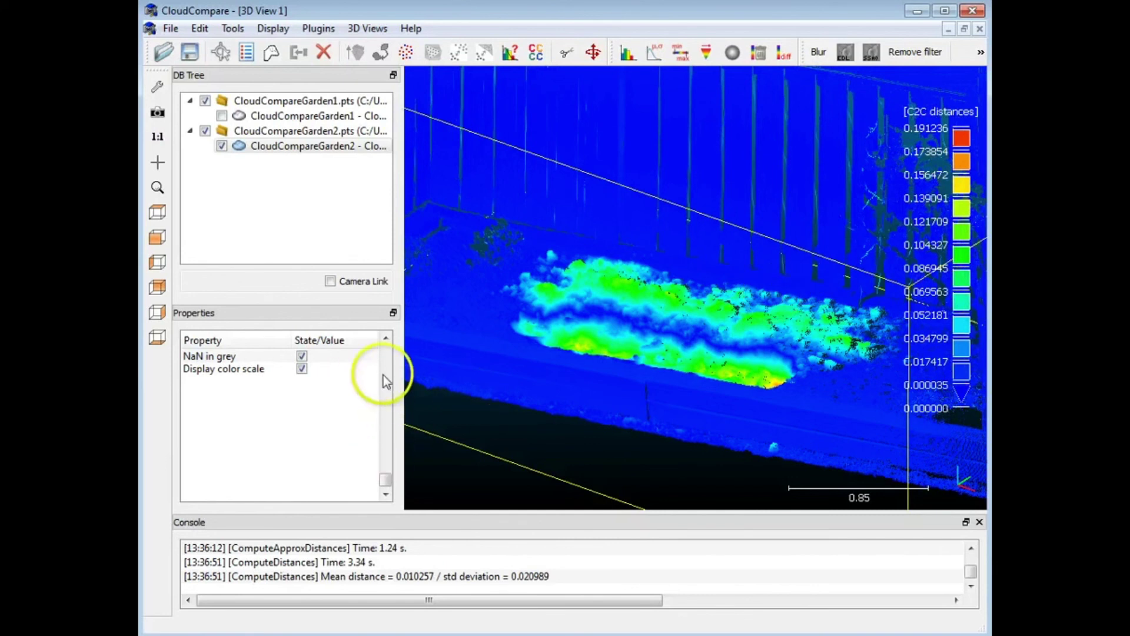
left_click(386, 348)
left_click(789, 415)
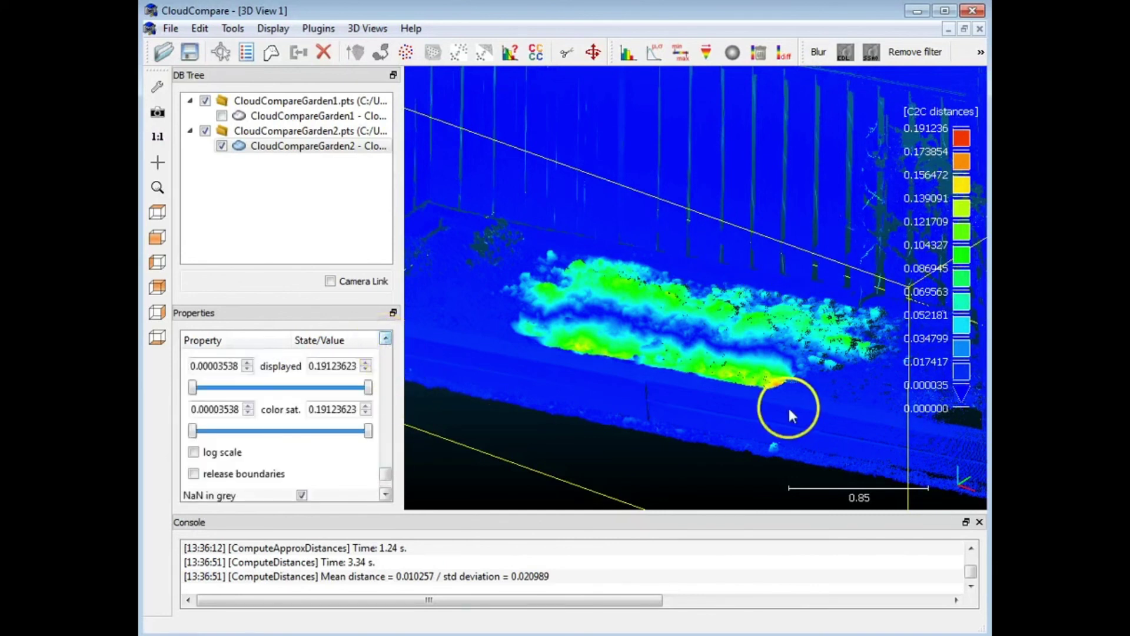
left_click(311, 224)
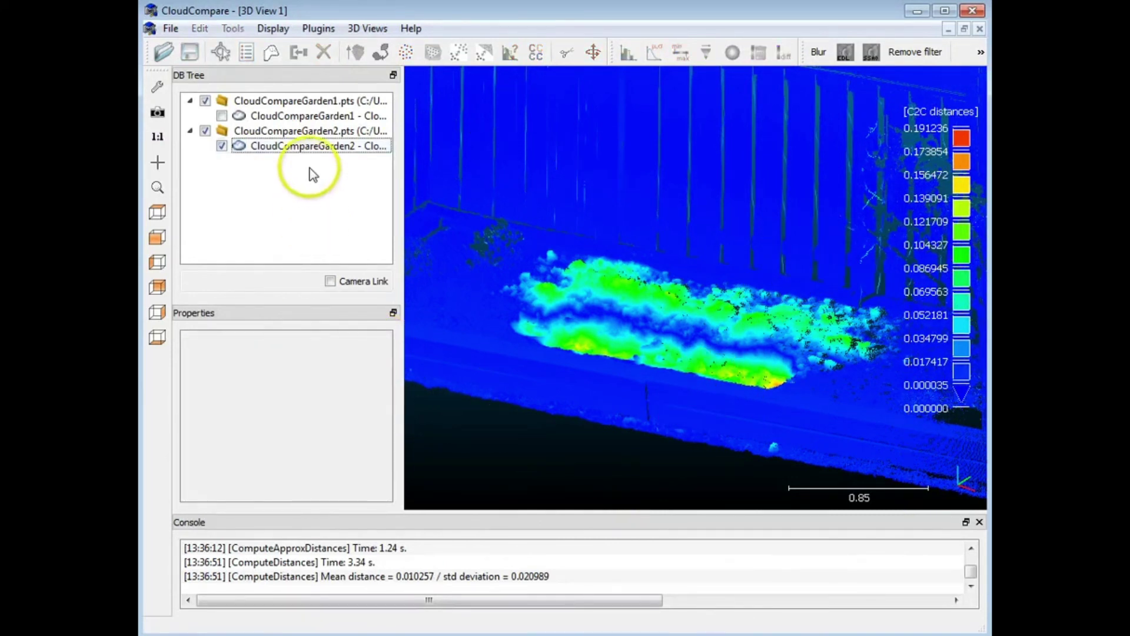
- Lower the maximum color saturation of CloudCompareGarden2's distance field to about 0.1234
left_click(301, 147)
scroll(712, 365, "down", 10)
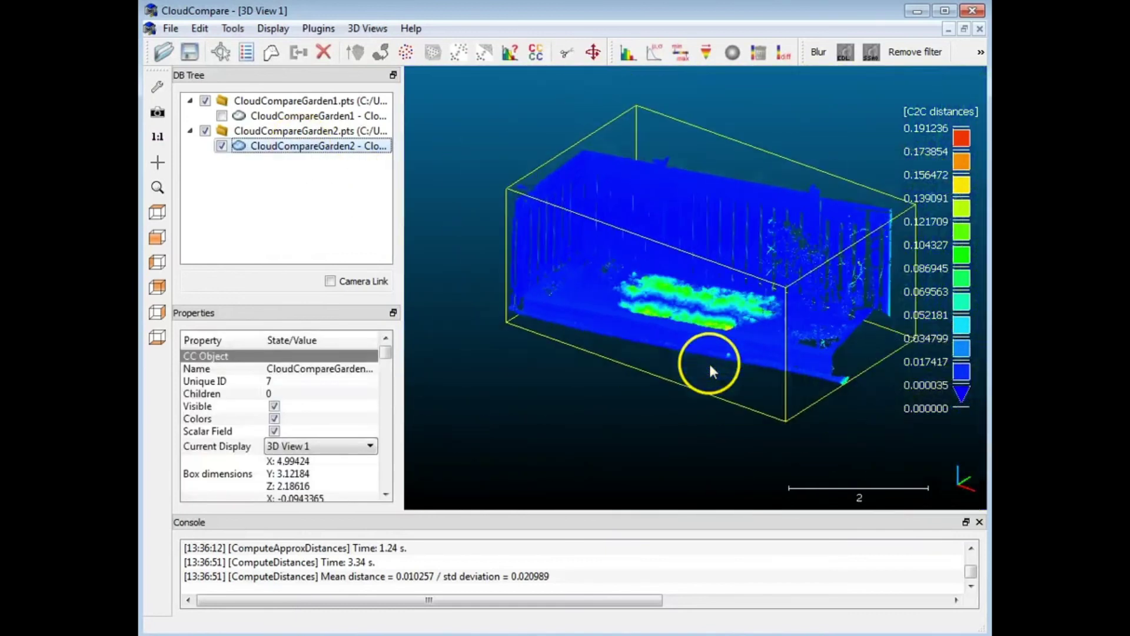
scroll(676, 412, "up", 5)
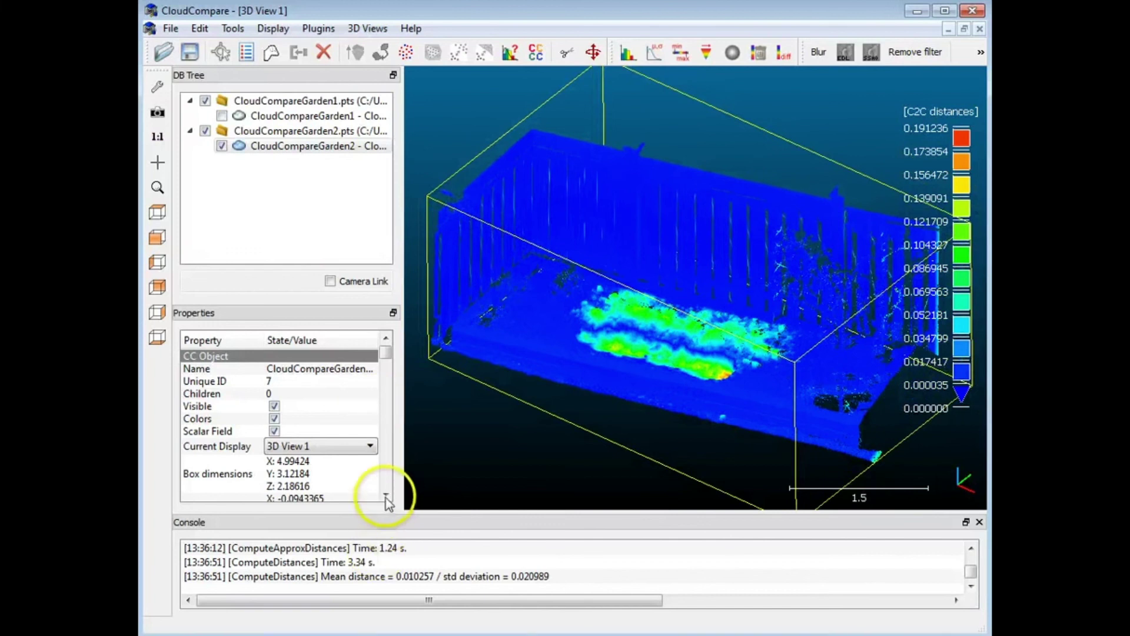
scroll(386, 497, "down", 4)
scroll(386, 496, "down", 4)
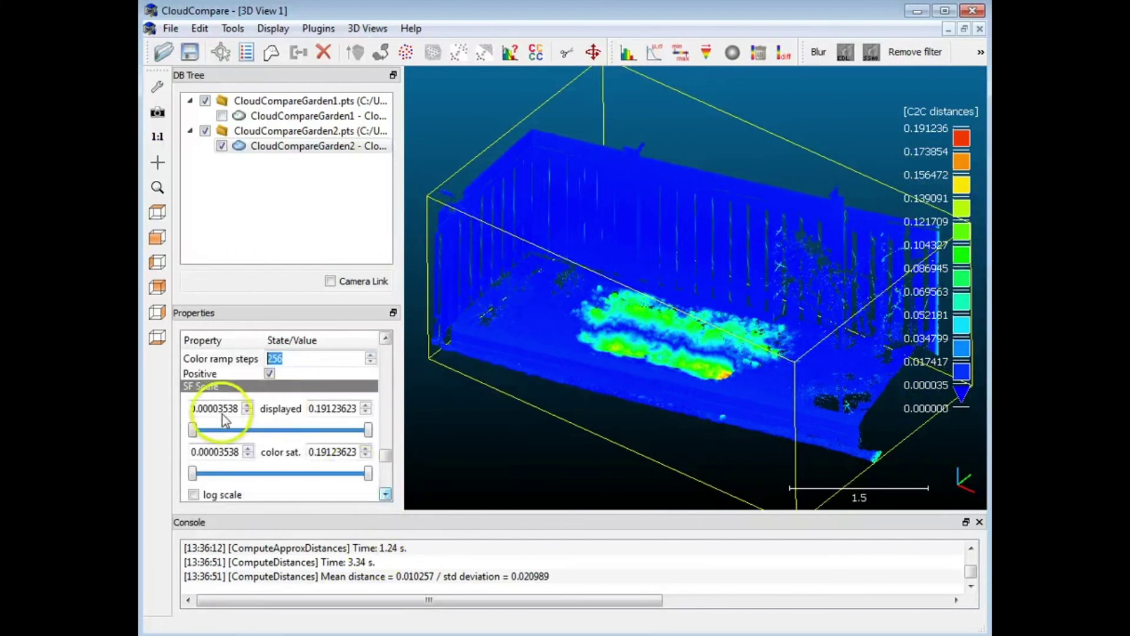
left_click_drag(371, 433, 303, 485)
scroll(301, 487, "down", 1)
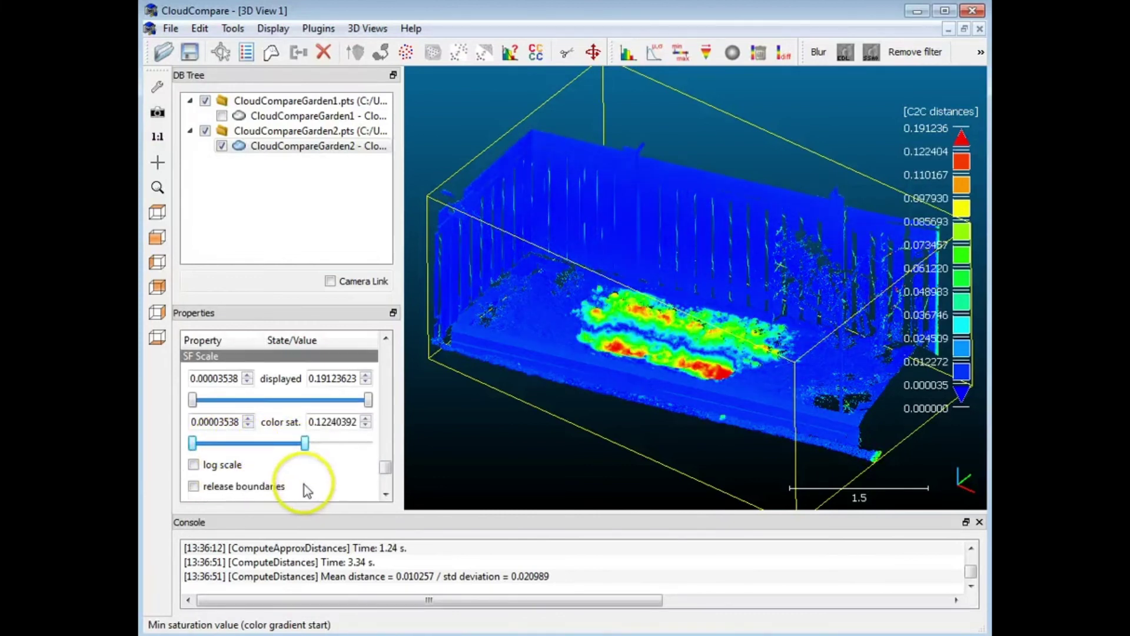
left_click_drag(304, 447, 306, 449)
- Examine the distance colors on the garden bed and fence of CloudCompareGarden2 from several angles and compare them with the color scale
left_click_drag(666, 381, 728, 358)
scroll(729, 358, "up", 3)
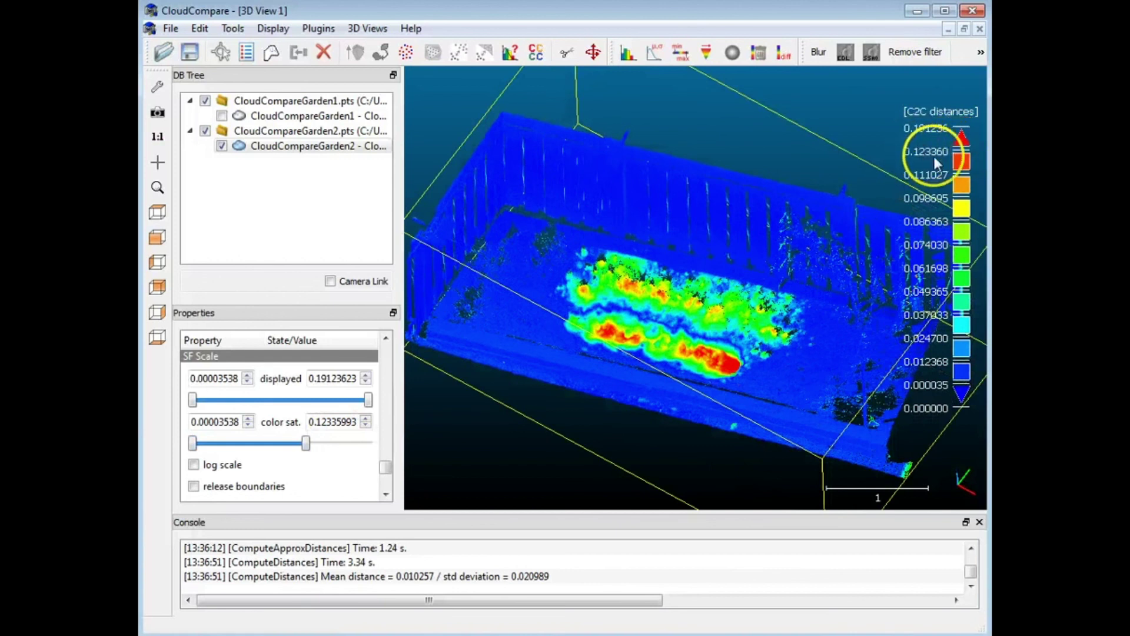
left_click_drag(726, 373, 586, 318)
scroll(586, 315, "down", 2)
left_click(286, 221)
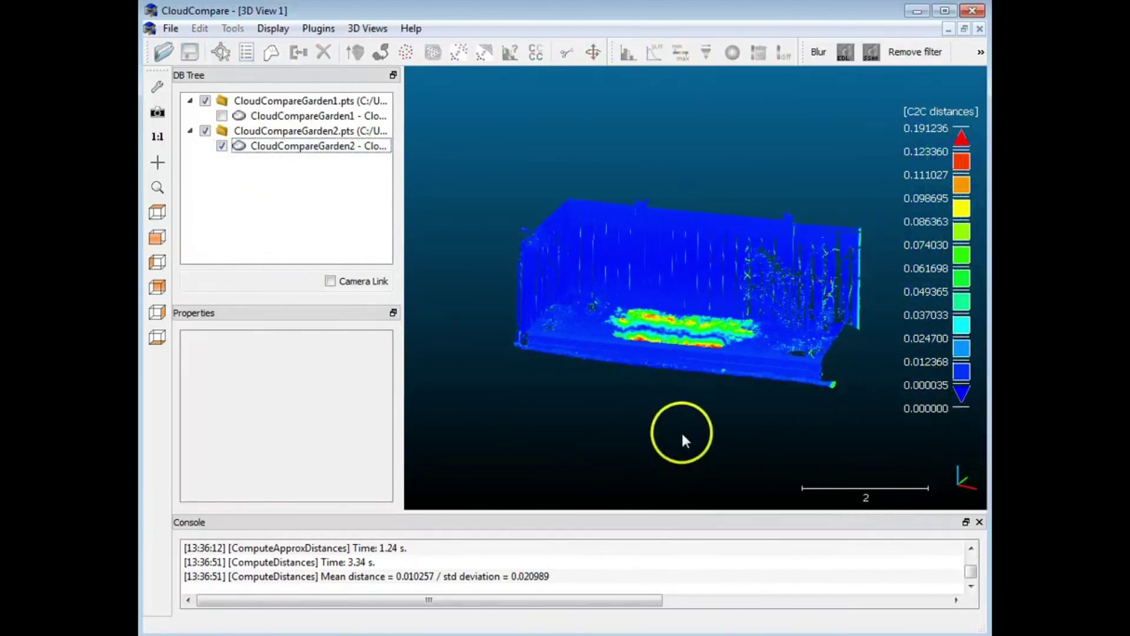
left_click_drag(681, 433, 636, 365)
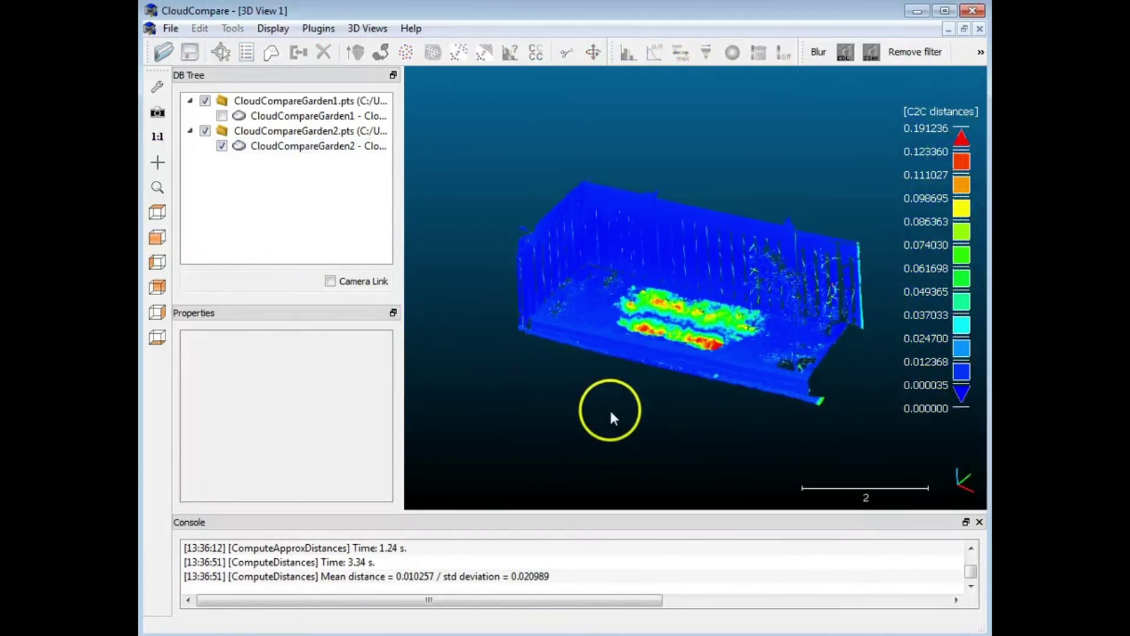
scroll(609, 408, "down", 1)
scroll(659, 365, "up", 4)
left_click_drag(635, 419, 605, 419)
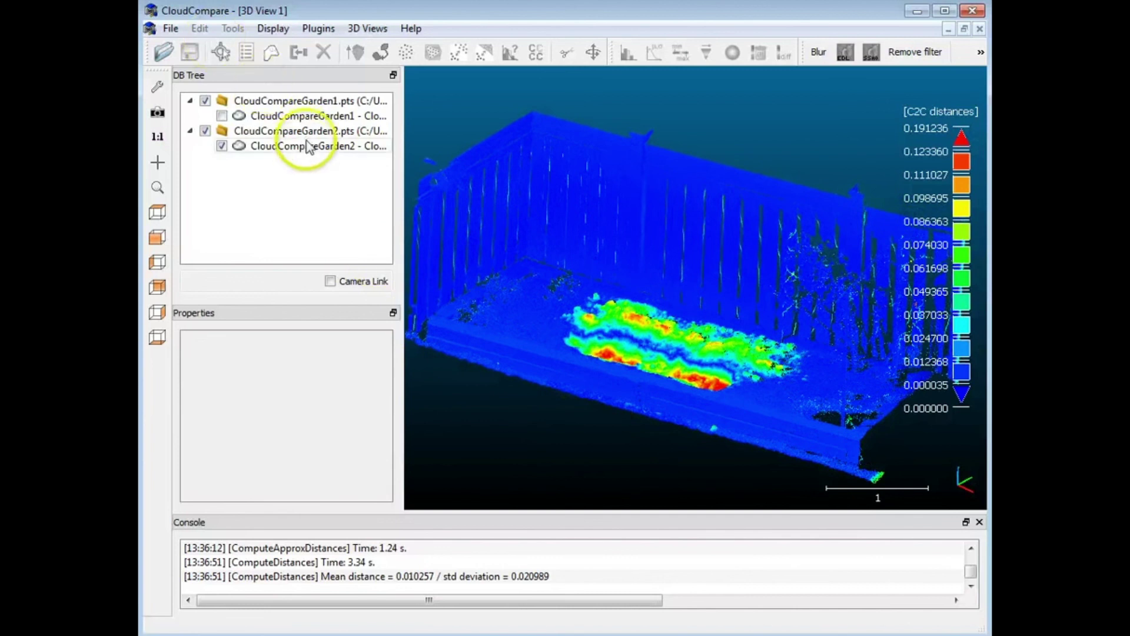
- Hide CloudCompareGarden2, then show and select the CloudCompareGarden1 cloud
left_click(222, 146)
left_click(221, 116)
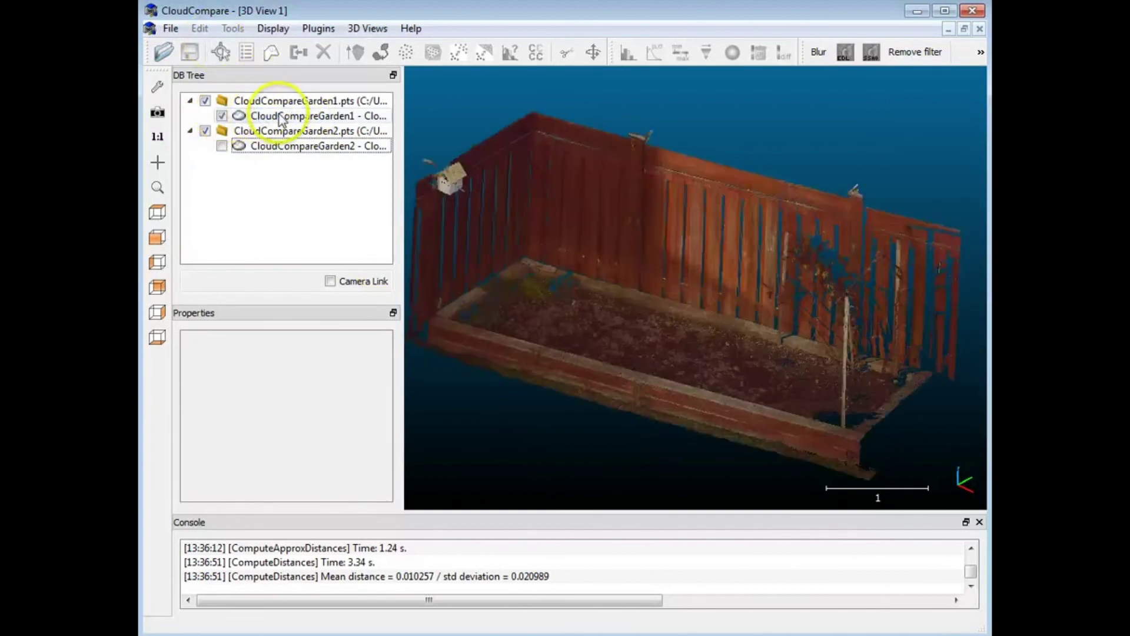
left_click(280, 117)
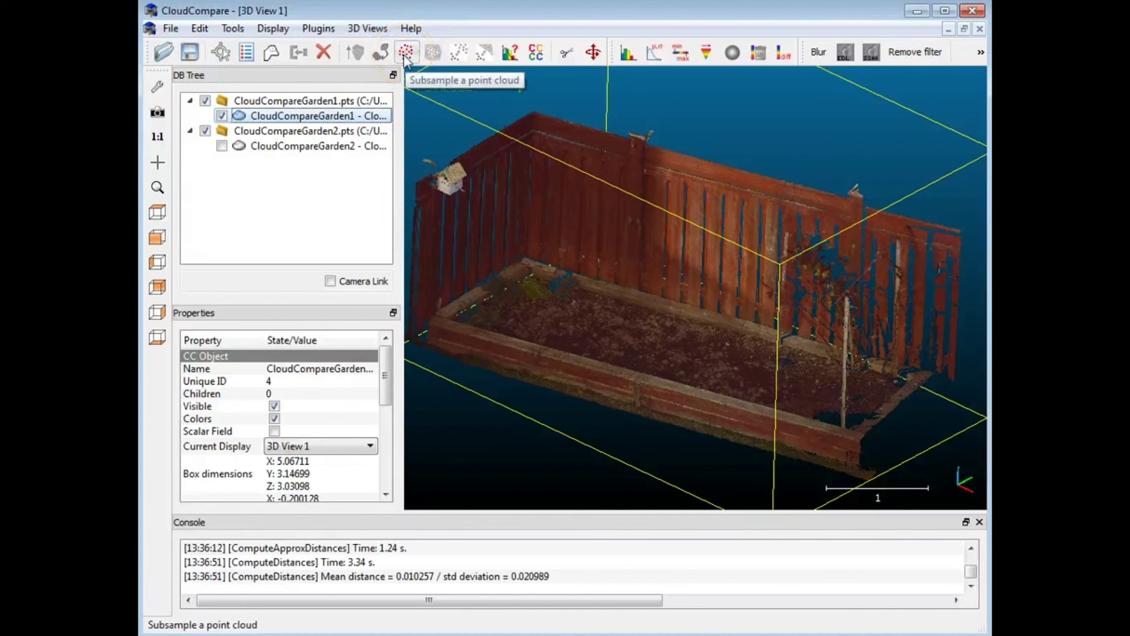
- Subsample CloudCompareGarden1 with the Random method to 100000 remaining points and hide the original cloud
left_click(406, 53)
left_click_drag(449, 320, 533, 326)
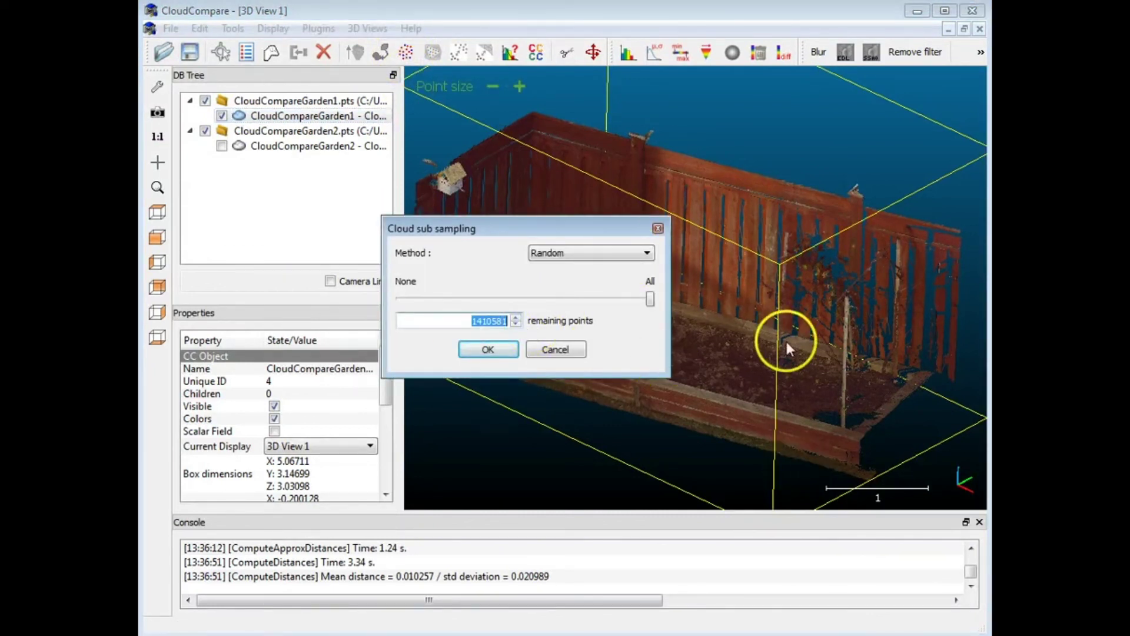
left_click_drag(504, 229, 299, 307)
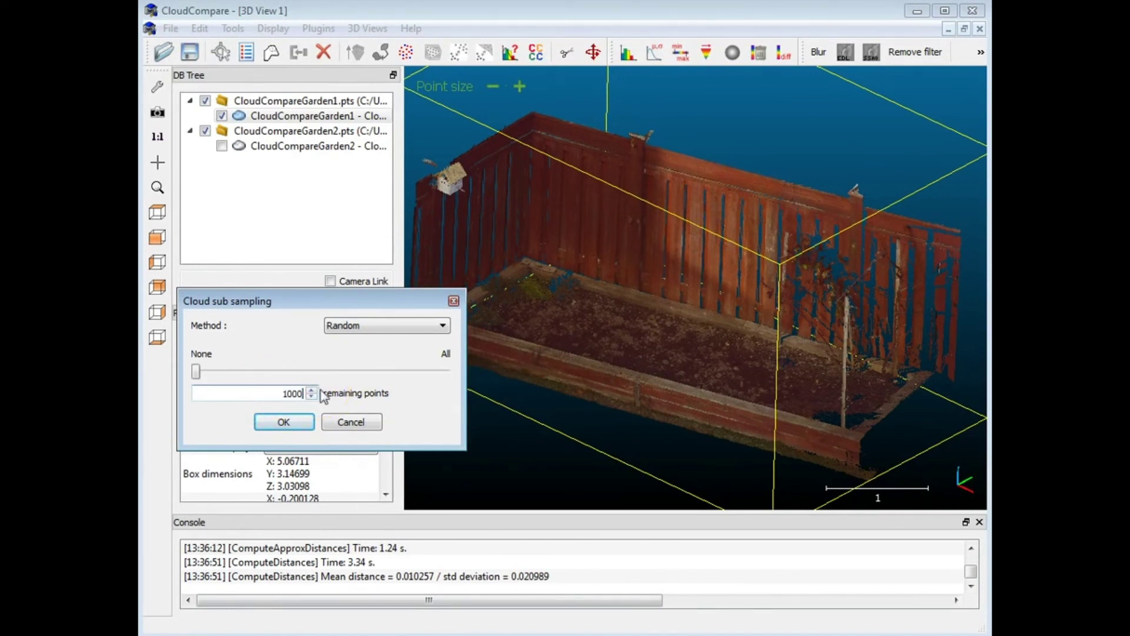
left_click(299, 423)
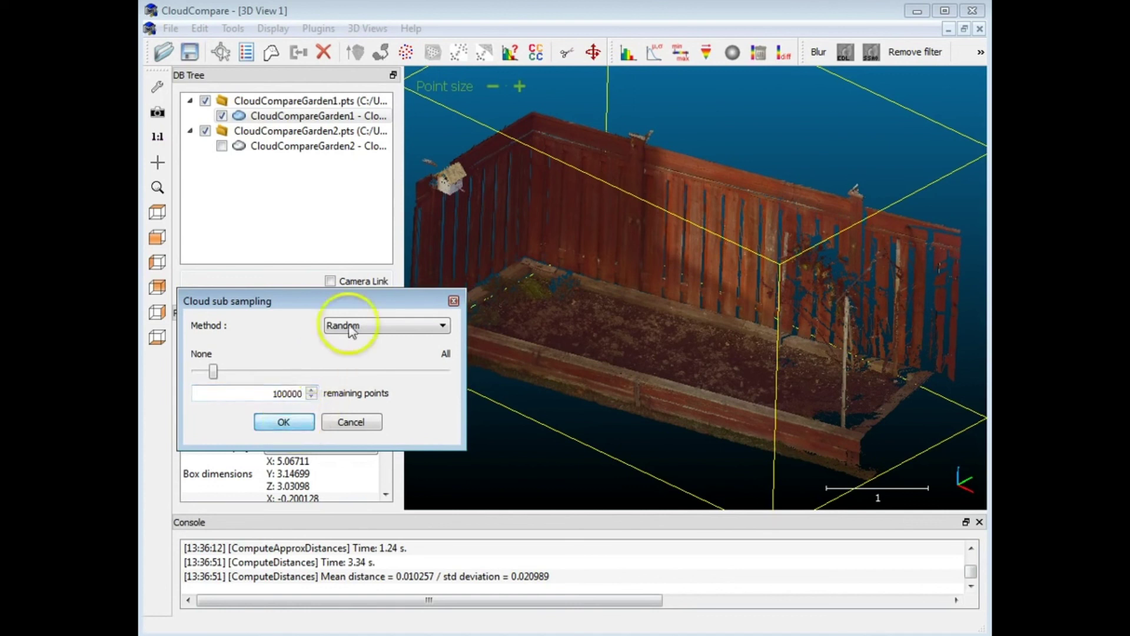
left_click(297, 423)
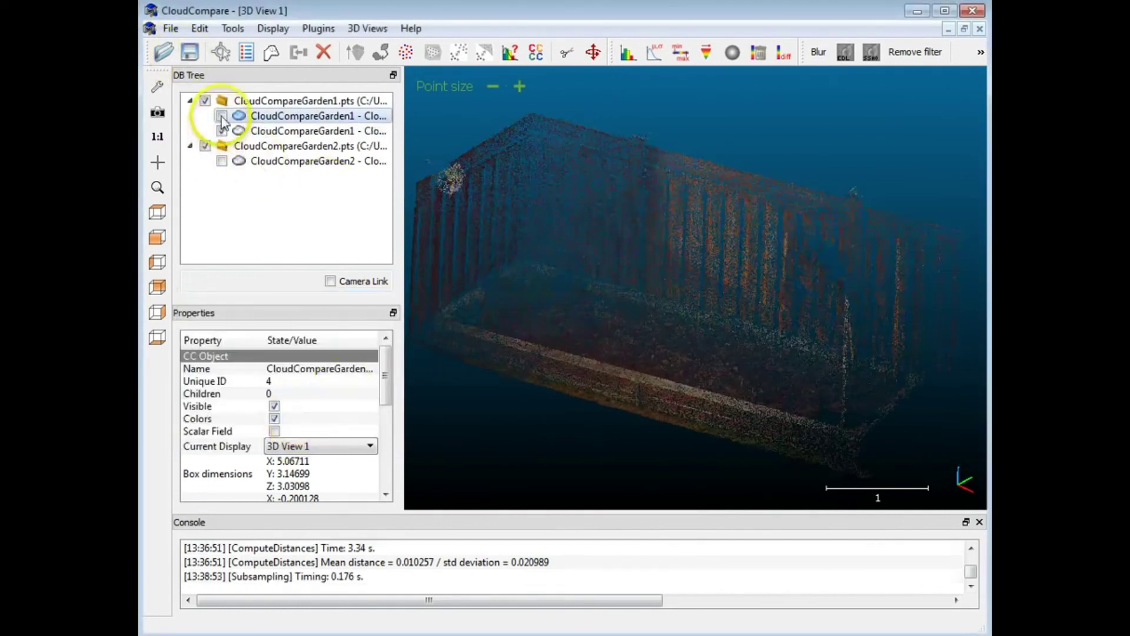
- Inspect the point density of the subsampled CloudCompareGarden1 cloud from several angles and distances
left_click_drag(714, 386, 523, 274)
scroll(679, 347, "down", 5)
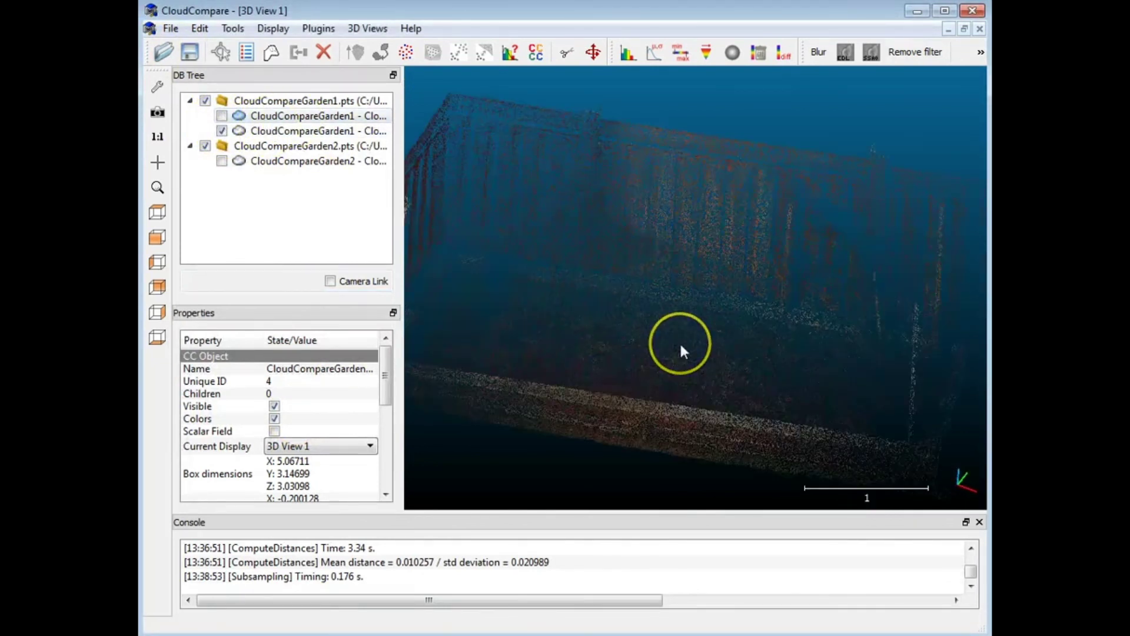
left_click_drag(604, 285, 657, 292)
scroll(657, 293, "up", 3)
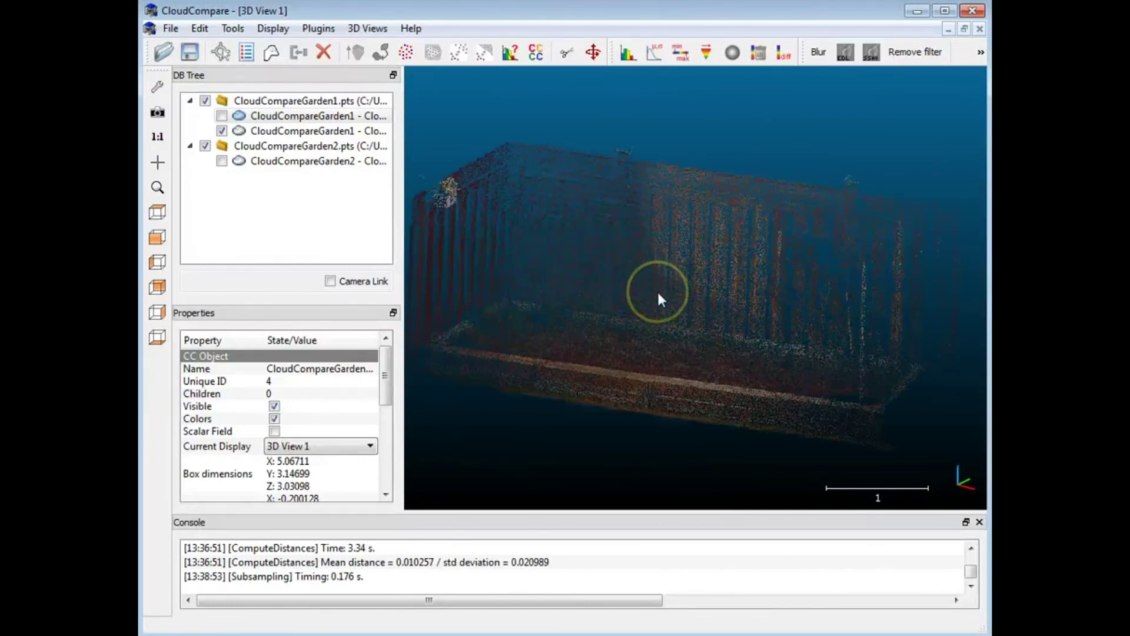
scroll(663, 308, "down", 2)
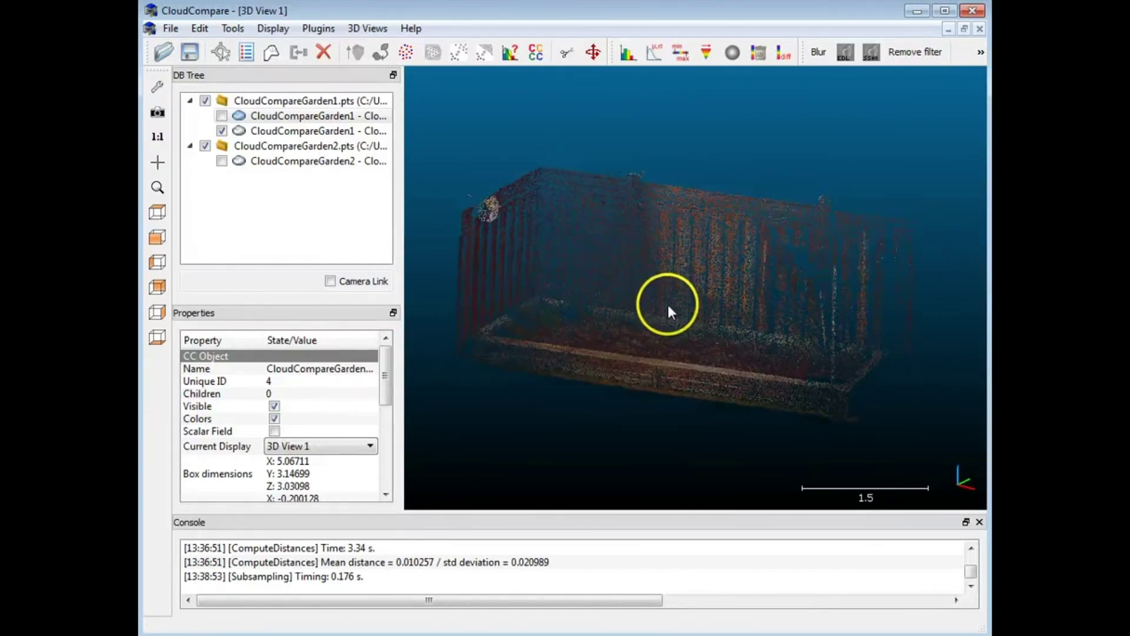